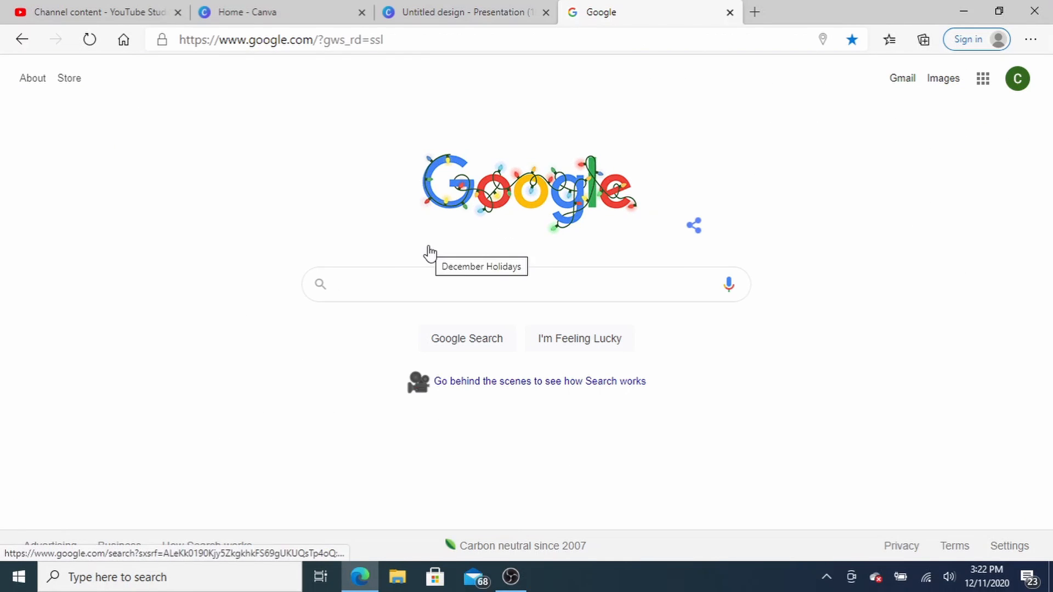
Search Google for "Canva" and open the Canva website from the results.
{"action": "type", "text": "Canva"}
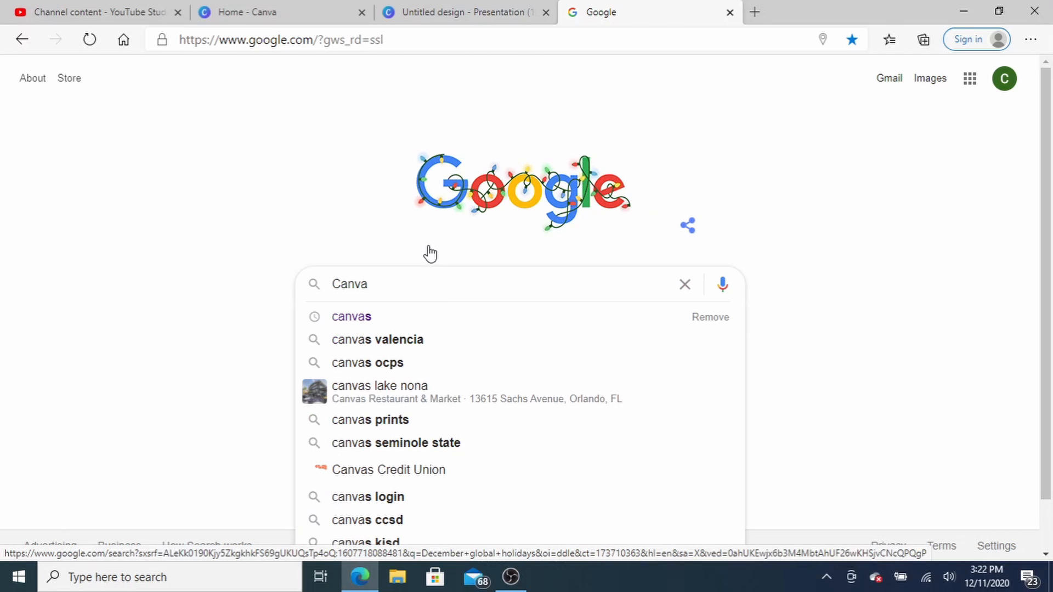
{"action": "key", "text": "Return"}
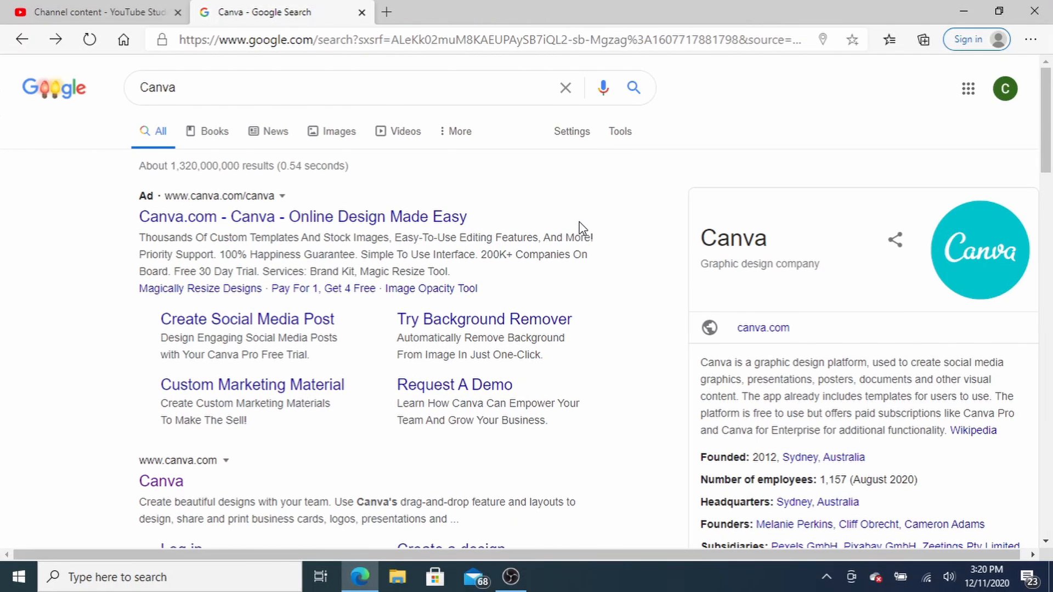
{"action": "scroll", "coordinate": [582, 228], "scroll_direction": "down", "scroll_amount": 1}
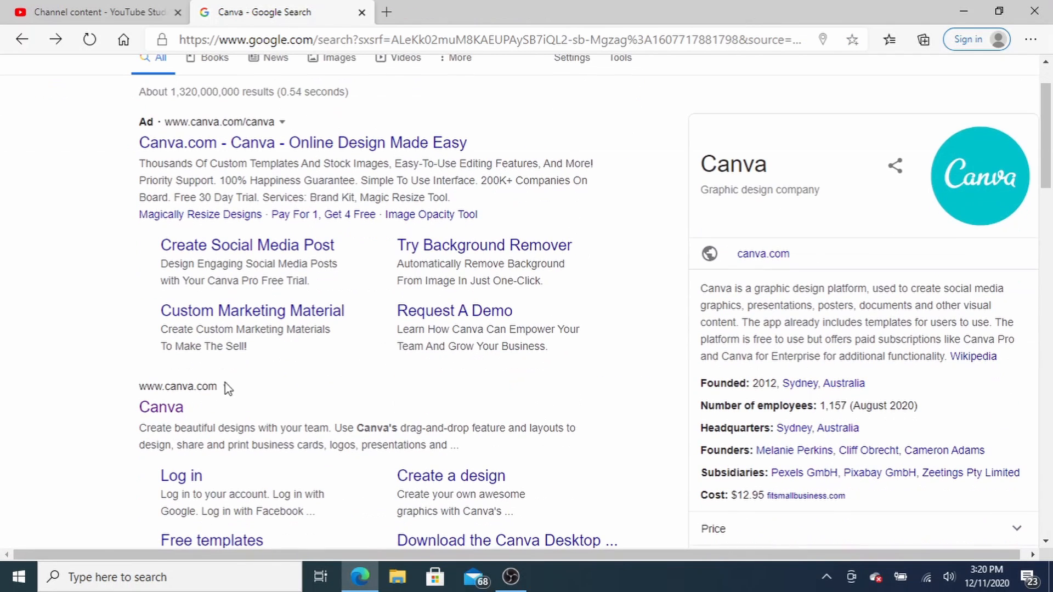
{"action": "left_click", "coordinate": [157, 408]}
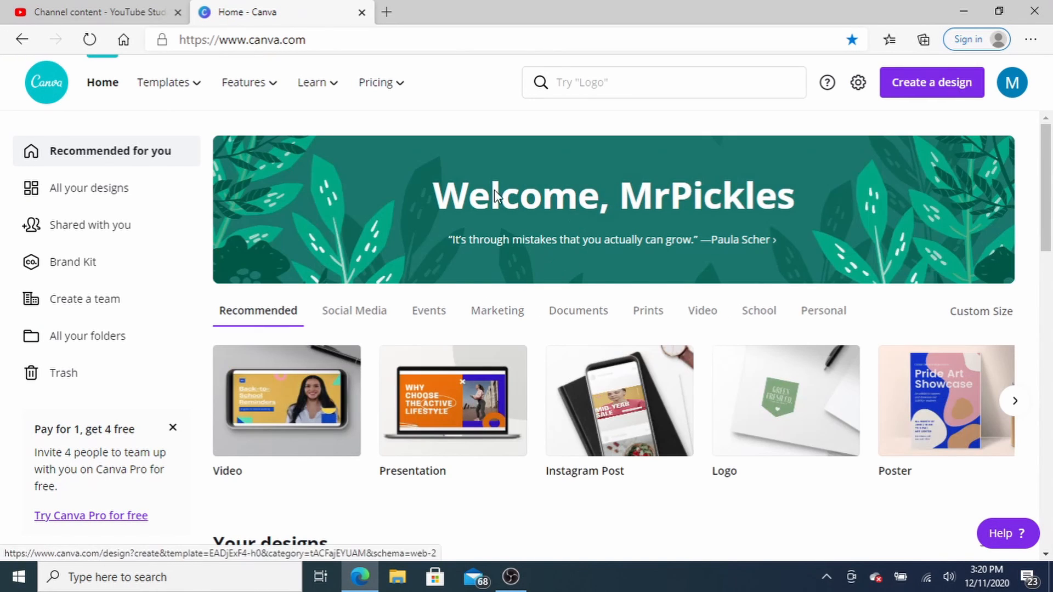
Create a blank 16:9 presentation design and open Google in a separate browser tab.
{"action": "scroll", "coordinate": [597, 255], "scroll_direction": "down", "scroll_amount": 1}
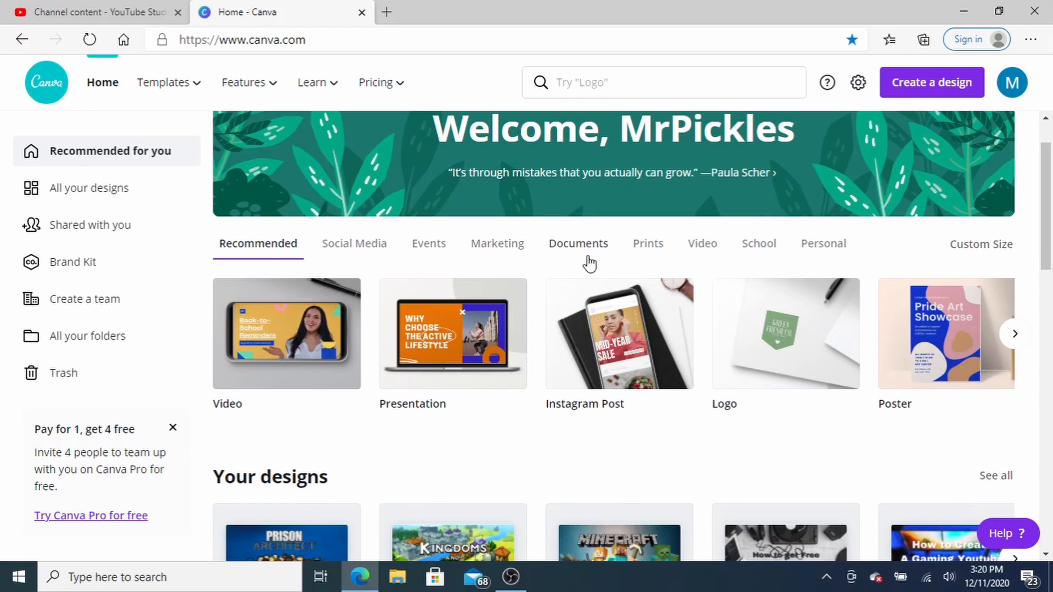
{"action": "left_click", "coordinate": [446, 411]}
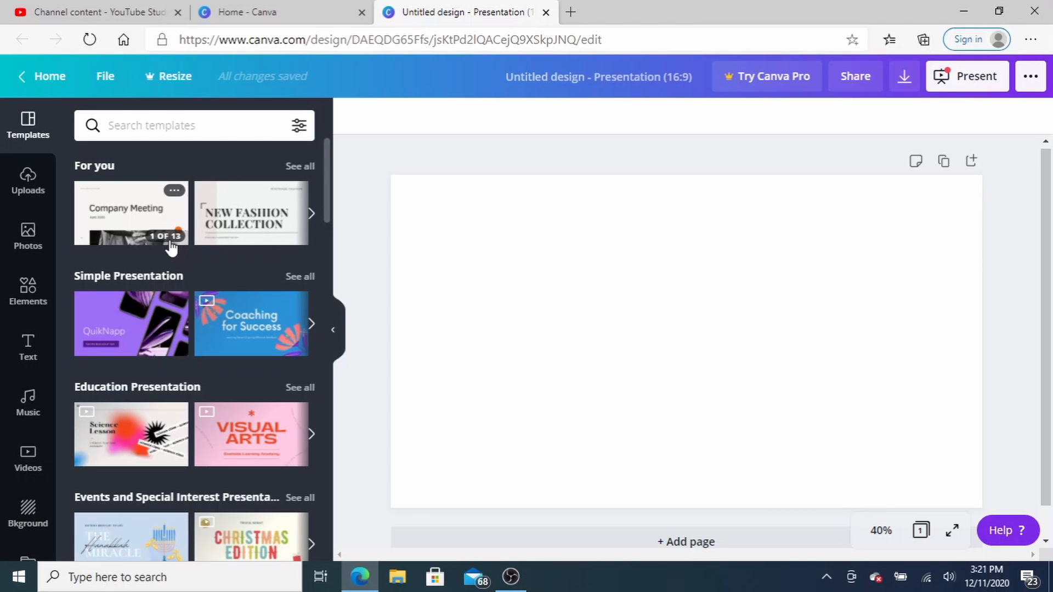
{"action": "left_click", "coordinate": [570, 12]}
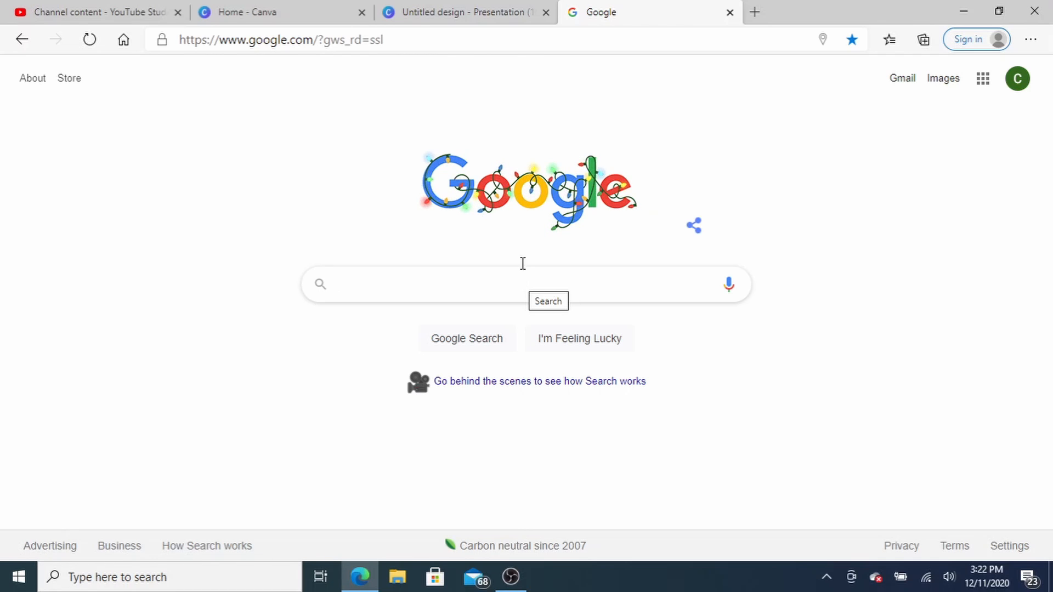
Return to the blank design and title it "Thumbnail how to make thumbnail".
{"action": "left_click", "coordinate": [497, 13]}
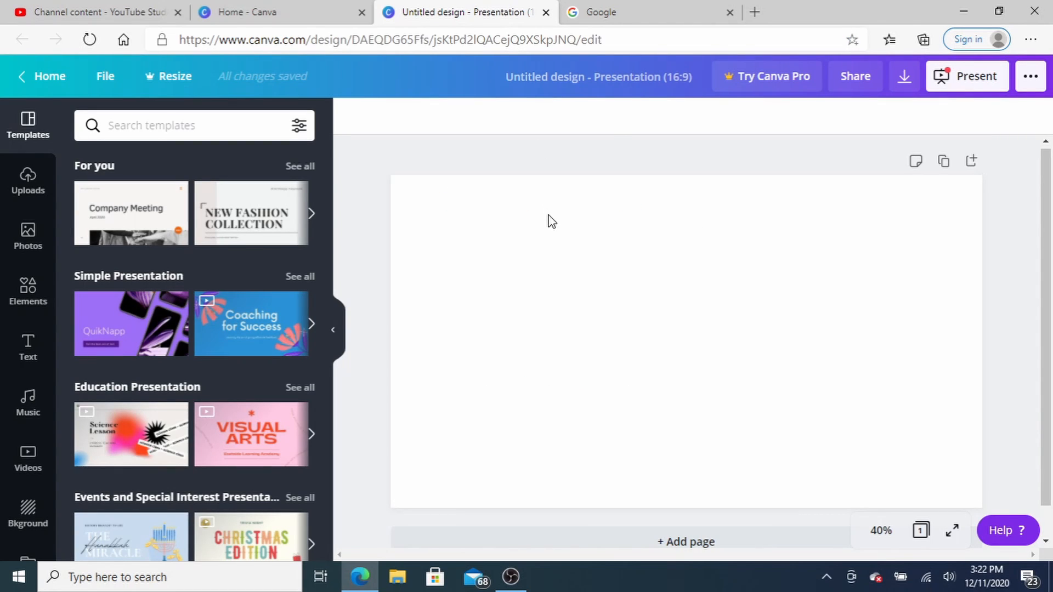
{"action": "left_click", "coordinate": [658, 76]}
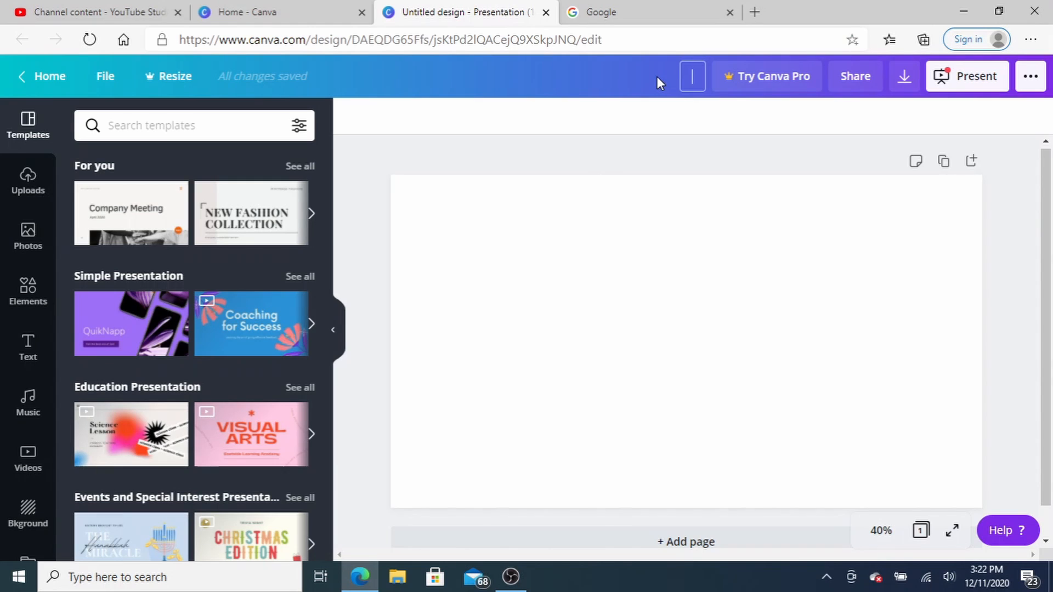
{"action": "type", "text": "Thumbnail how to make thumbn"}
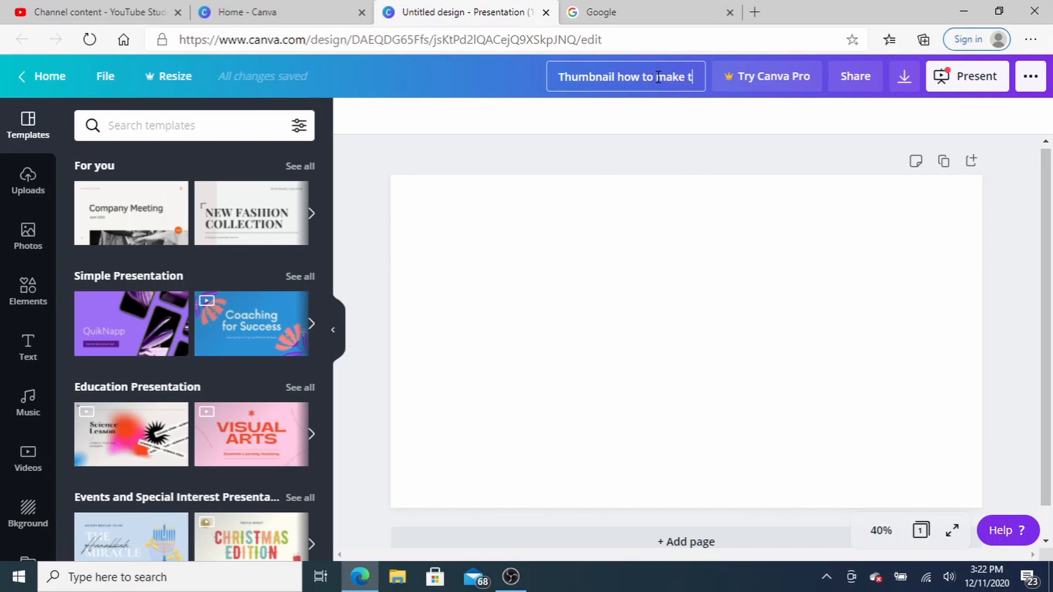
{"action": "type", "text": "ail"}
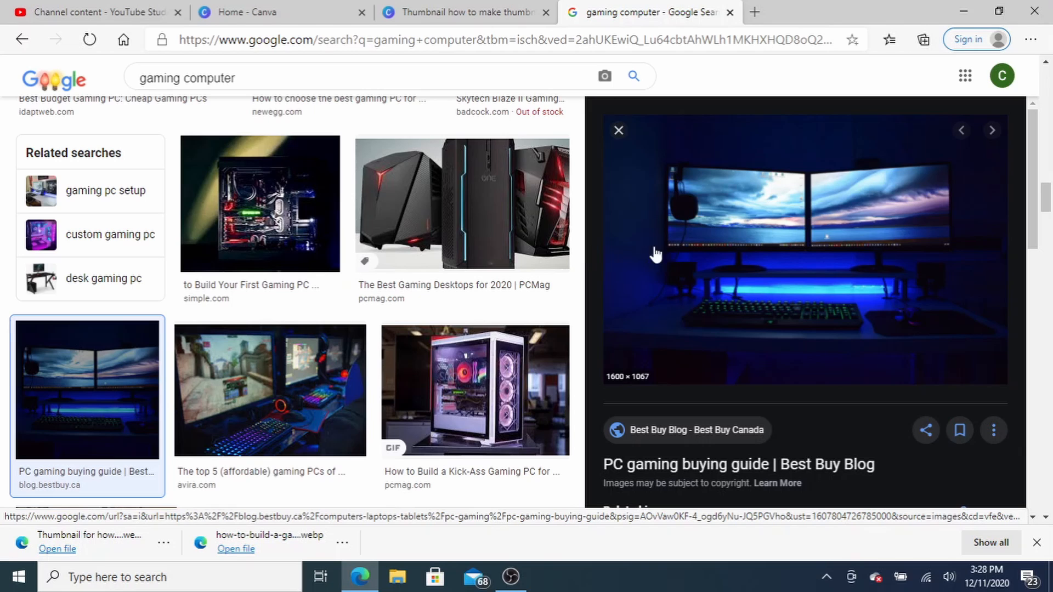
{"action": "right_click", "coordinate": [768, 239]}
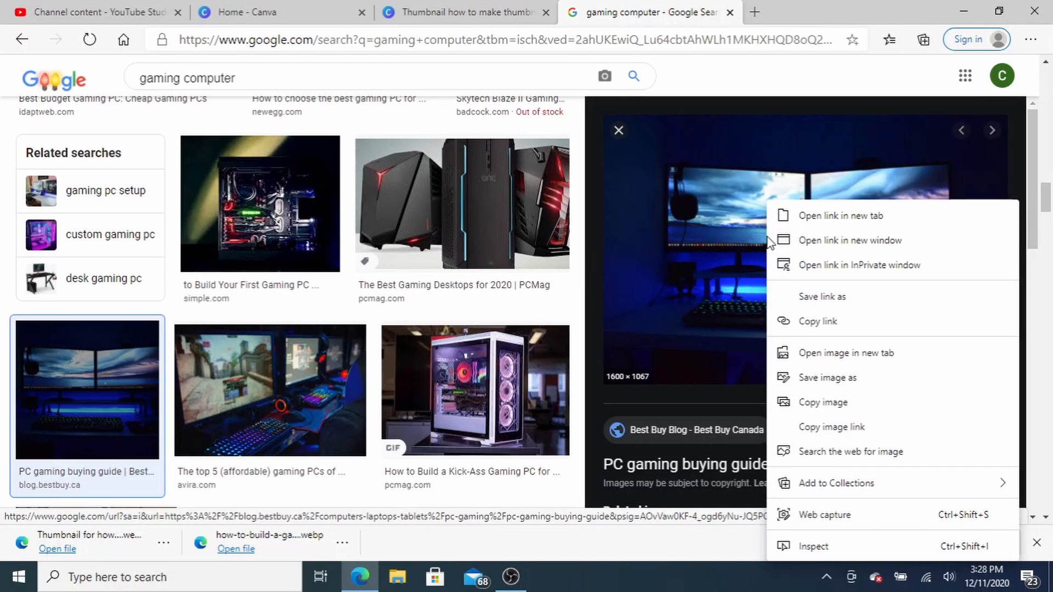
{"action": "left_click", "coordinate": [838, 379]}
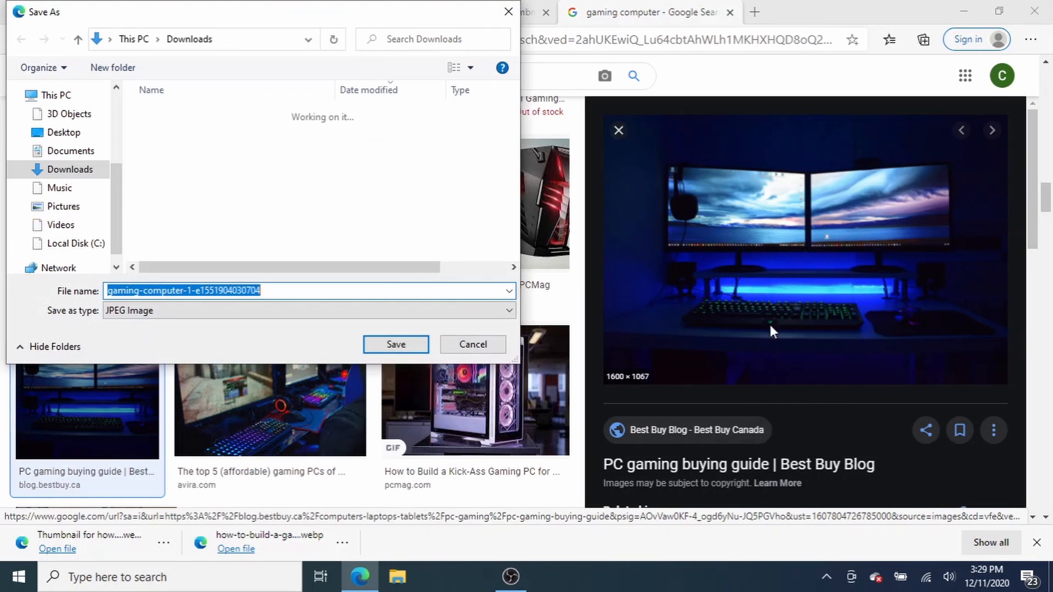
{"action": "left_click", "coordinate": [392, 293]}
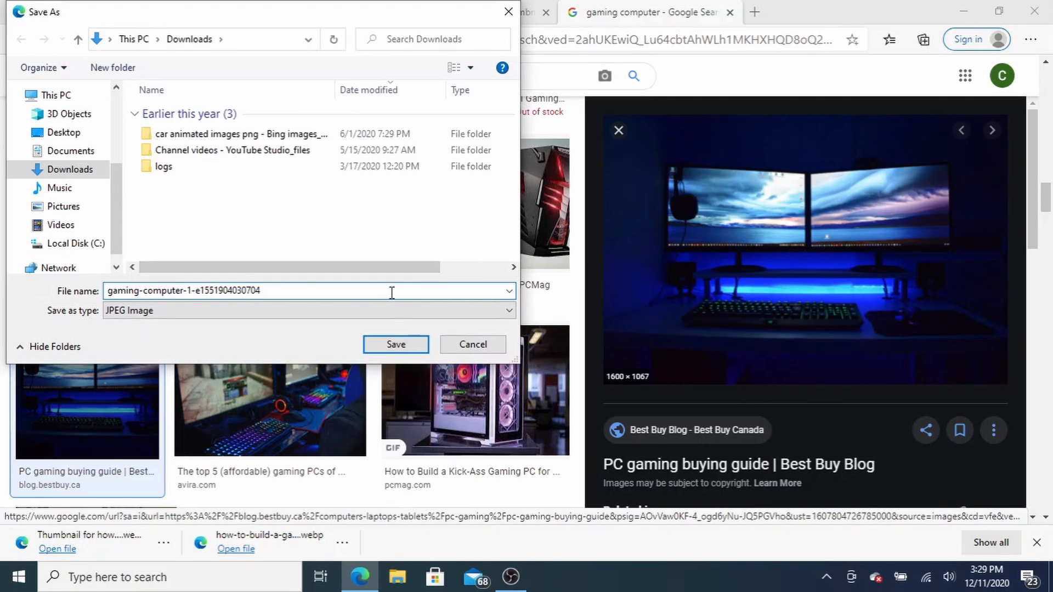
{"action": "left_click", "coordinate": [394, 345]}
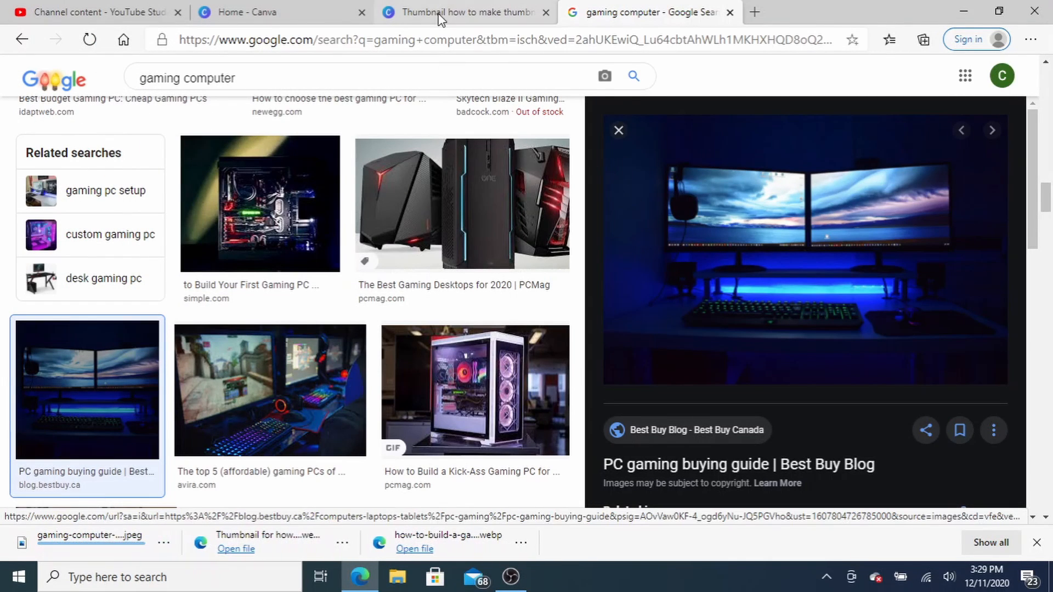
{"action": "left_click", "coordinate": [445, 13]}
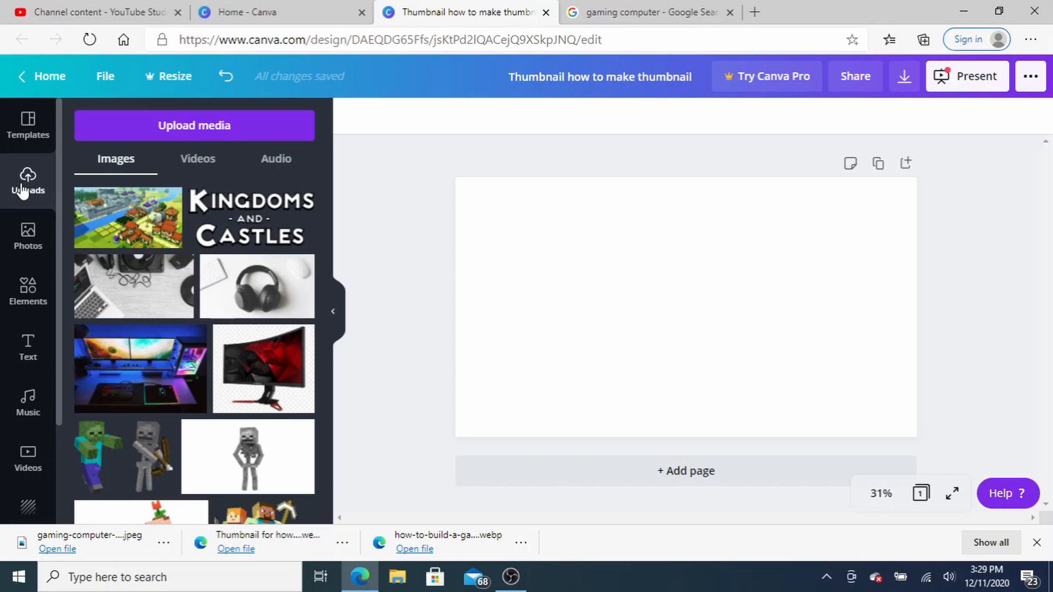
{"action": "left_click", "coordinate": [193, 132]}
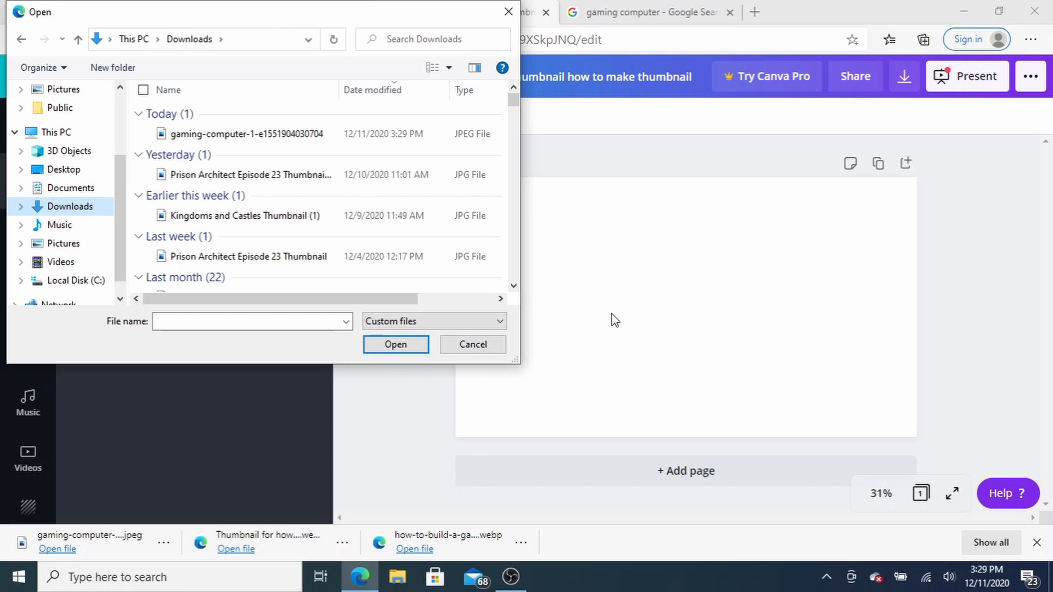
{"action": "left_click", "coordinate": [294, 139]}
{"action": "left_click", "coordinate": [373, 345]}
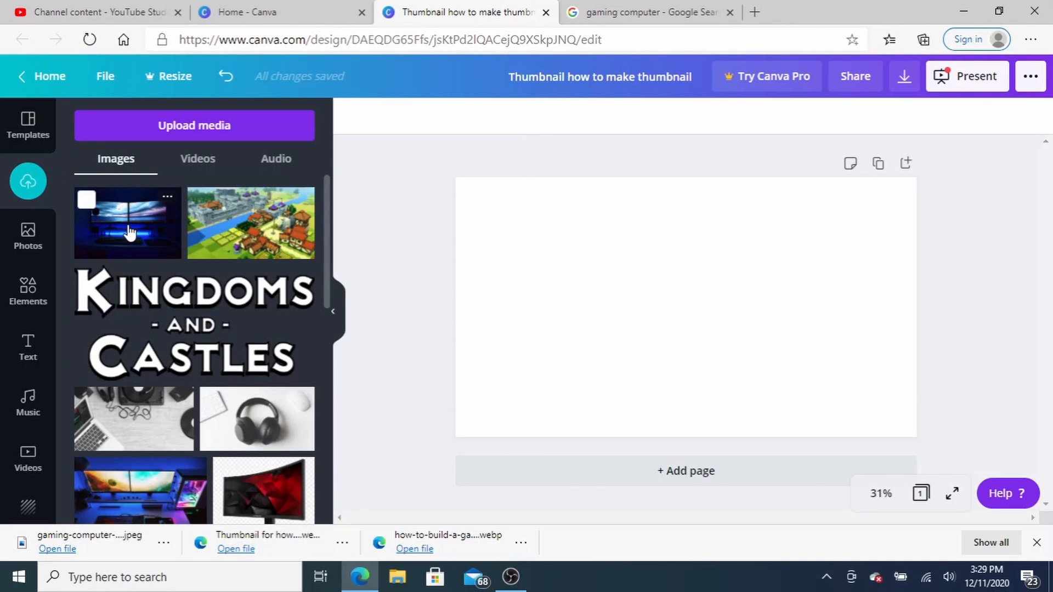
Place the uploaded gaming computer picture on the page and resize it to cover the whole canvas.
{"action": "left_click_drag", "start_coordinate": [129, 231], "coordinate": [664, 294]}
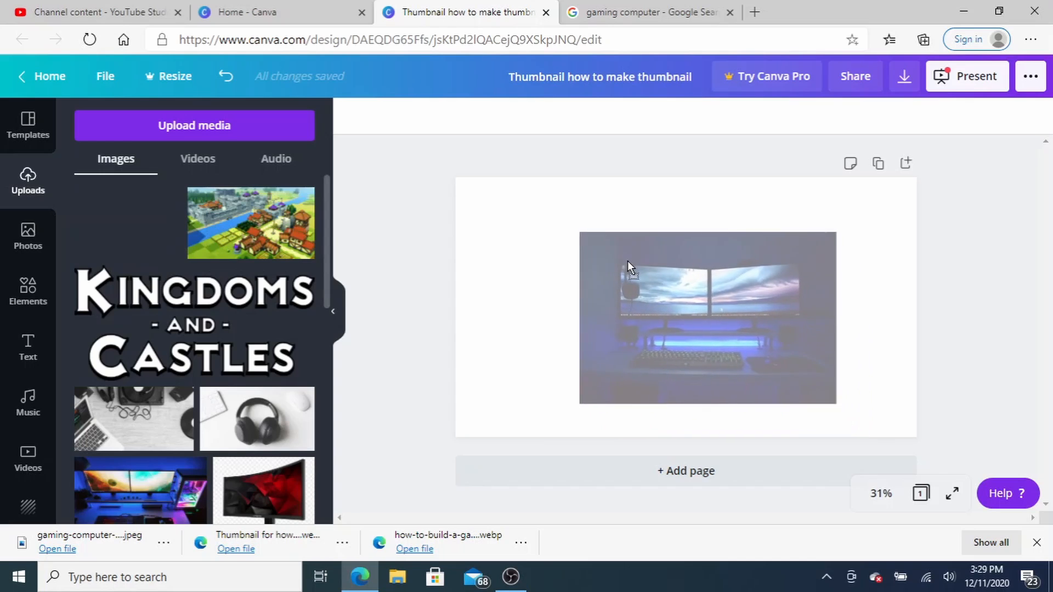
{"action": "left_click_drag", "start_coordinate": [627, 261], "coordinate": [624, 264]}
{"action": "left_click_drag", "start_coordinate": [569, 228], "coordinate": [496, 178]}
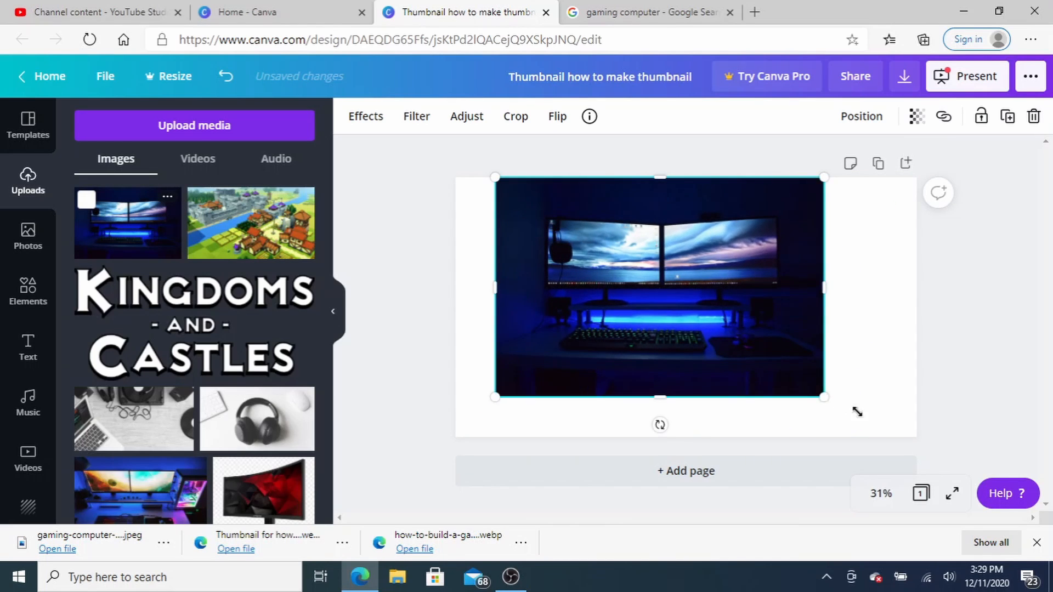
{"action": "left_click_drag", "start_coordinate": [824, 397], "coordinate": [891, 442]}
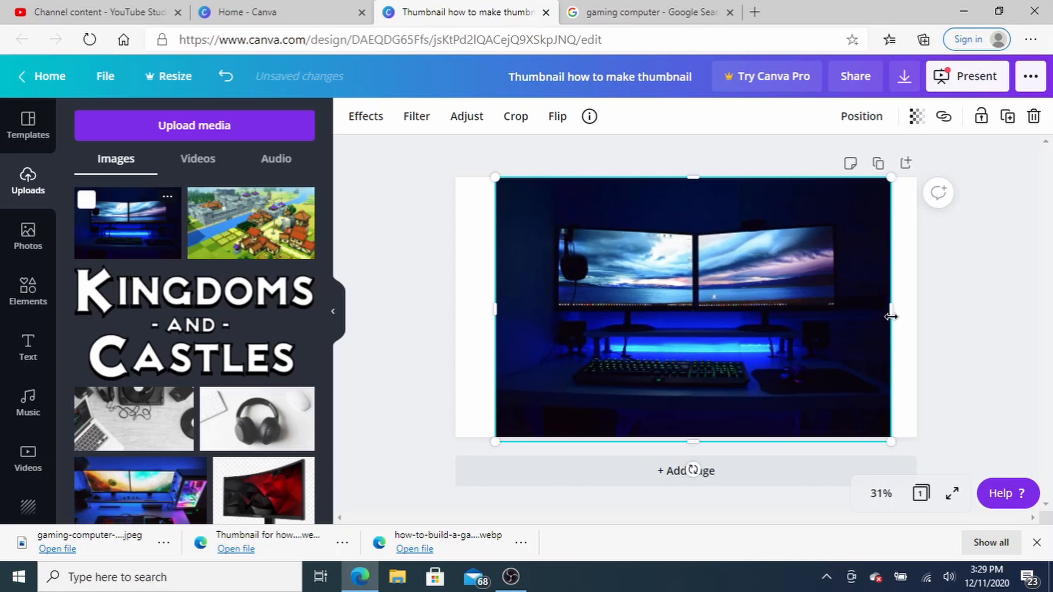
{"action": "left_click_drag", "start_coordinate": [891, 316], "coordinate": [914, 315]}
{"action": "left_click_drag", "start_coordinate": [496, 304], "coordinate": [457, 306]}
{"action": "left_click_drag", "start_coordinate": [679, 443], "coordinate": [682, 437]}
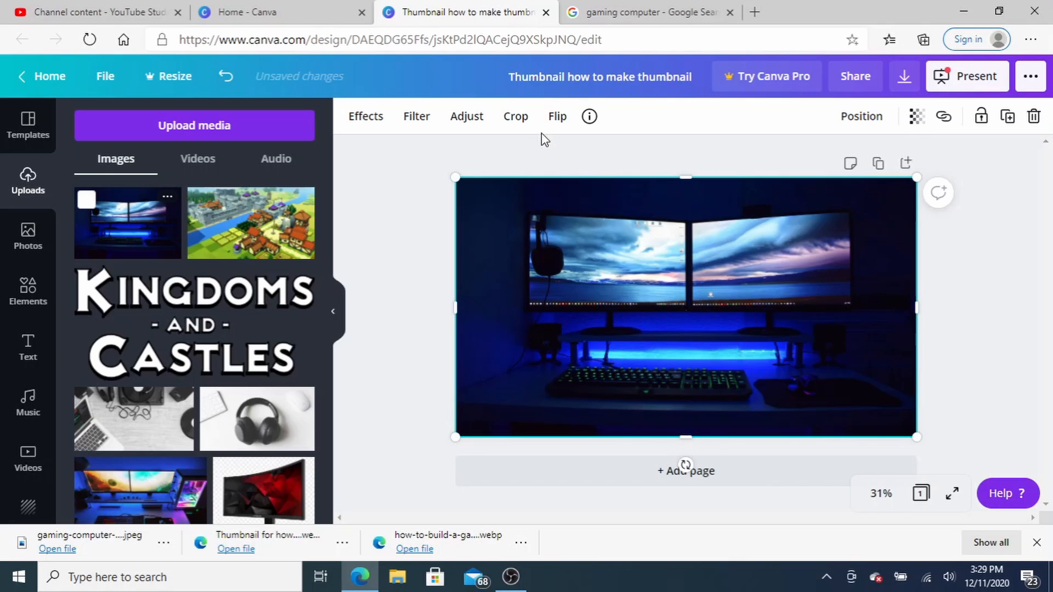
{"action": "left_click", "coordinate": [360, 118]}
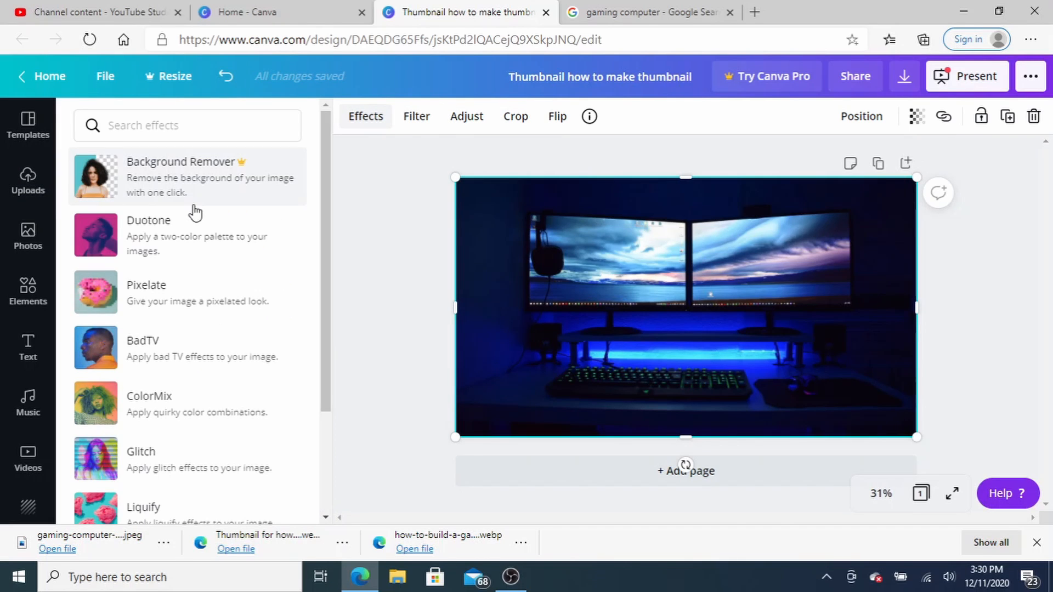
{"action": "scroll", "coordinate": [198, 218], "scroll_direction": "down", "scroll_amount": 3}
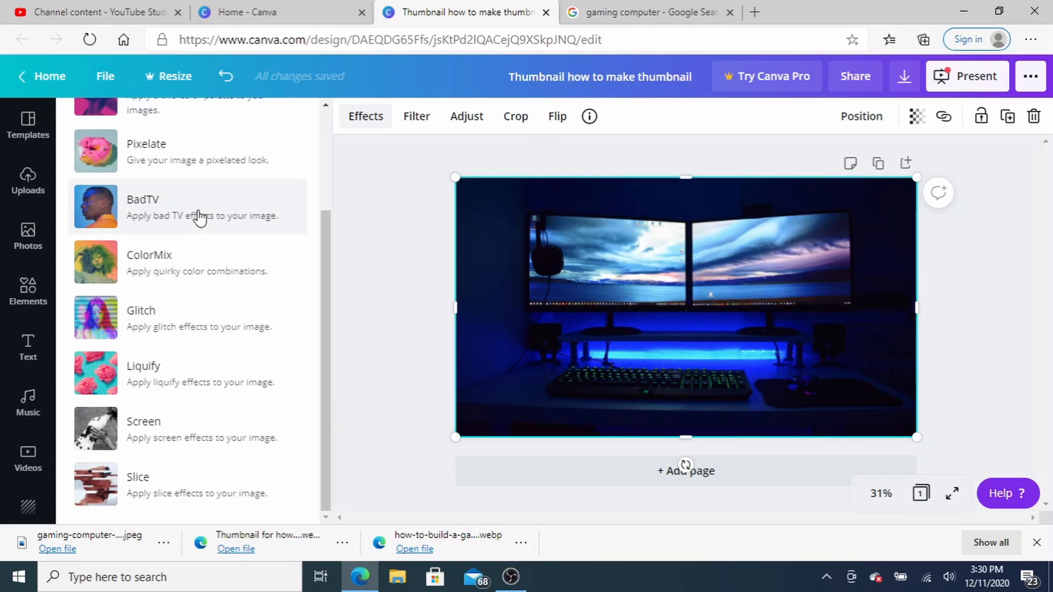
{"action": "left_click", "coordinate": [416, 119]}
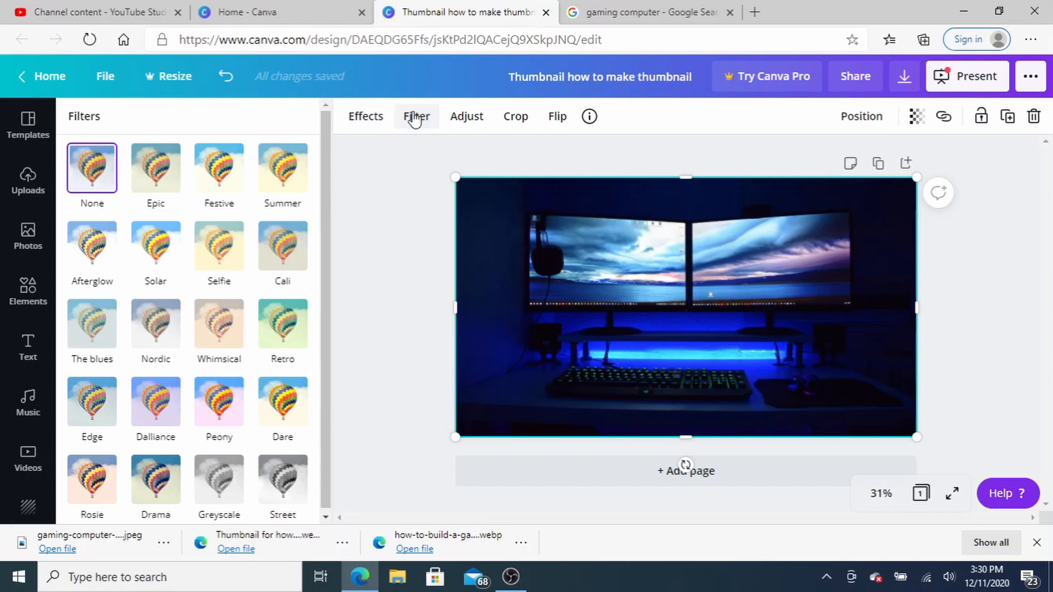
Adjust the background picture's saturation to 31 and keep its brightness at 0.
{"action": "left_click", "coordinate": [471, 121]}
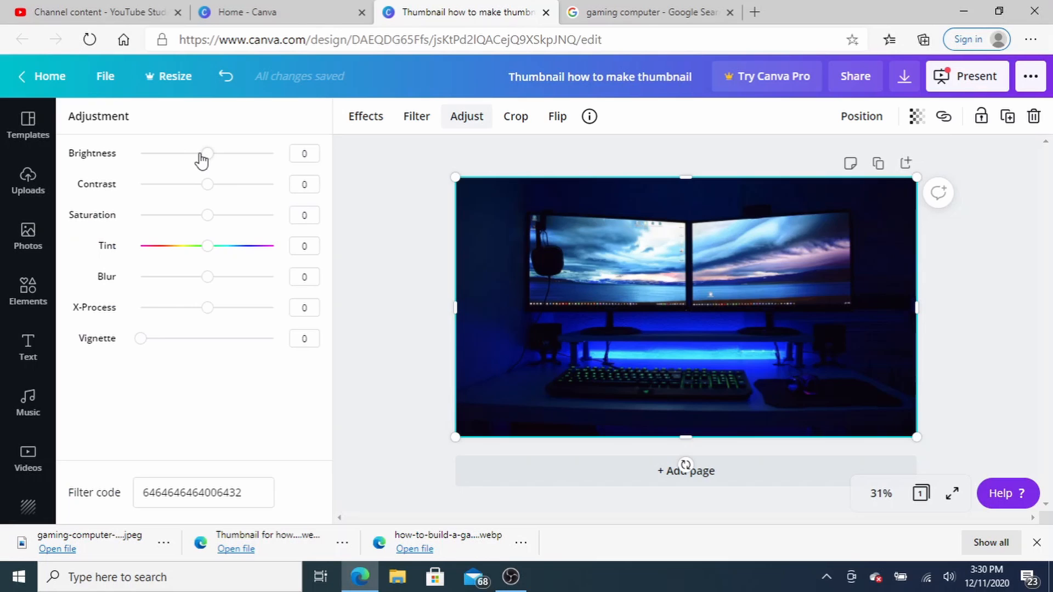
{"action": "left_click_drag", "start_coordinate": [208, 216], "coordinate": [230, 225]}
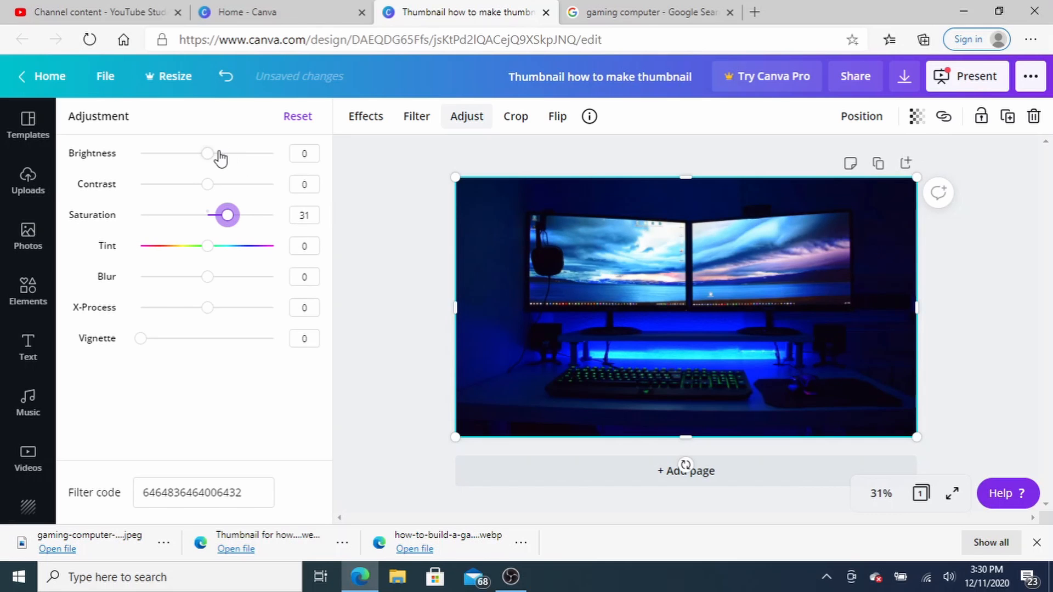
{"action": "left_click_drag", "start_coordinate": [218, 157], "coordinate": [208, 154]}
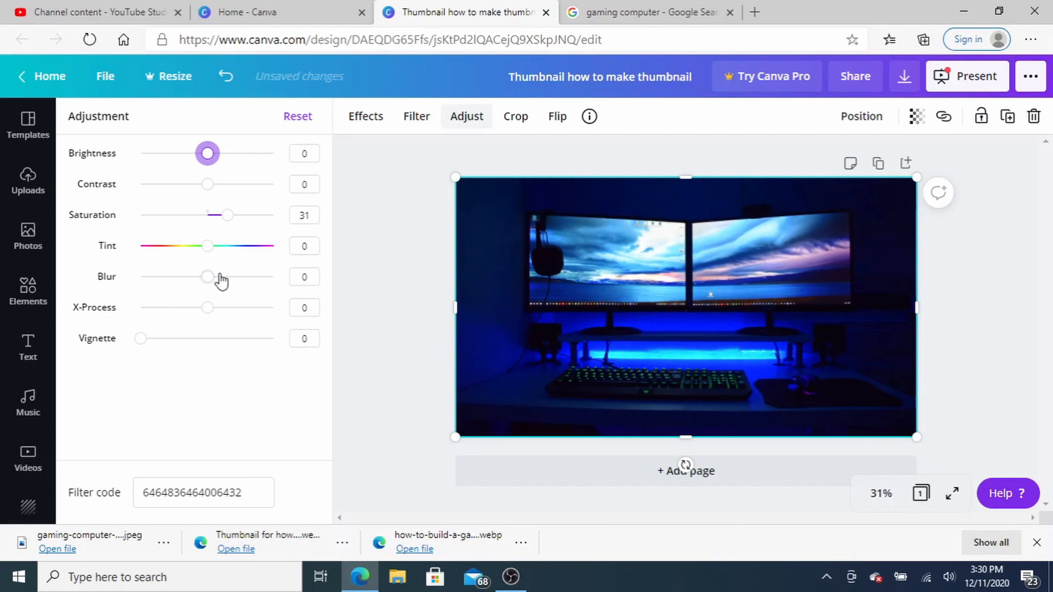
Blur the background picture with a blur value of 8.
{"action": "left_click_drag", "start_coordinate": [221, 281], "coordinate": [212, 278]}
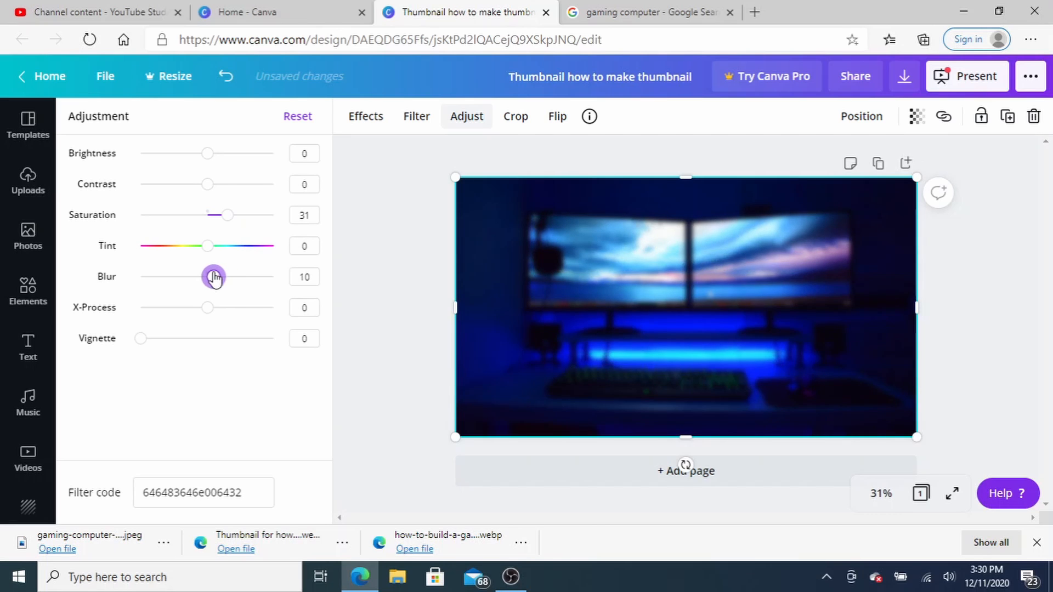
{"action": "left_click", "coordinate": [304, 277]}
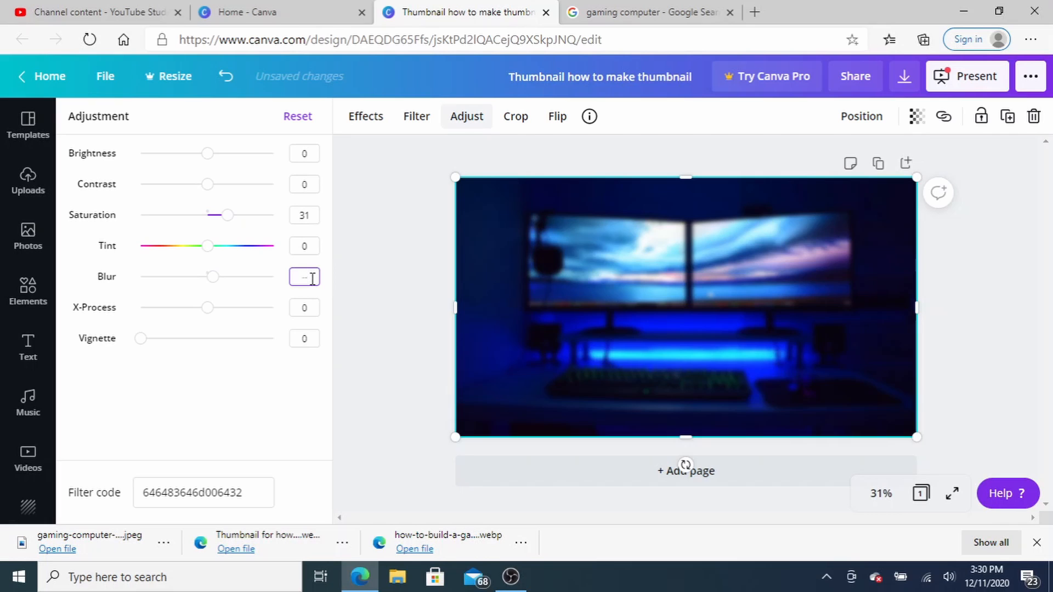
{"action": "type", "text": "8"}
{"action": "key", "text": "Return"}
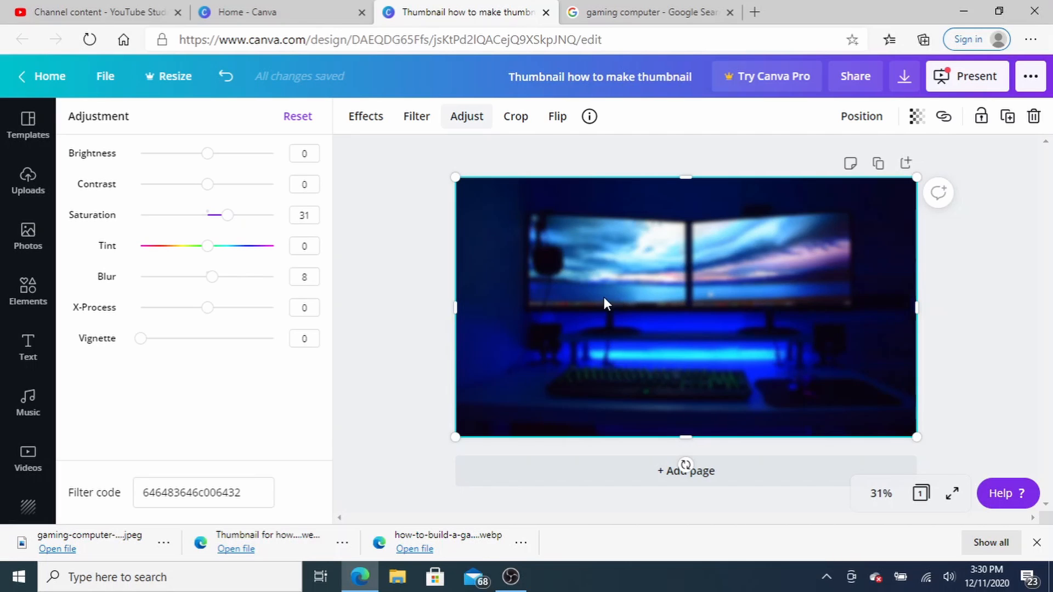
Add a heading text box to the page over the blurred background picture.
{"action": "left_click", "coordinate": [14, 349]}
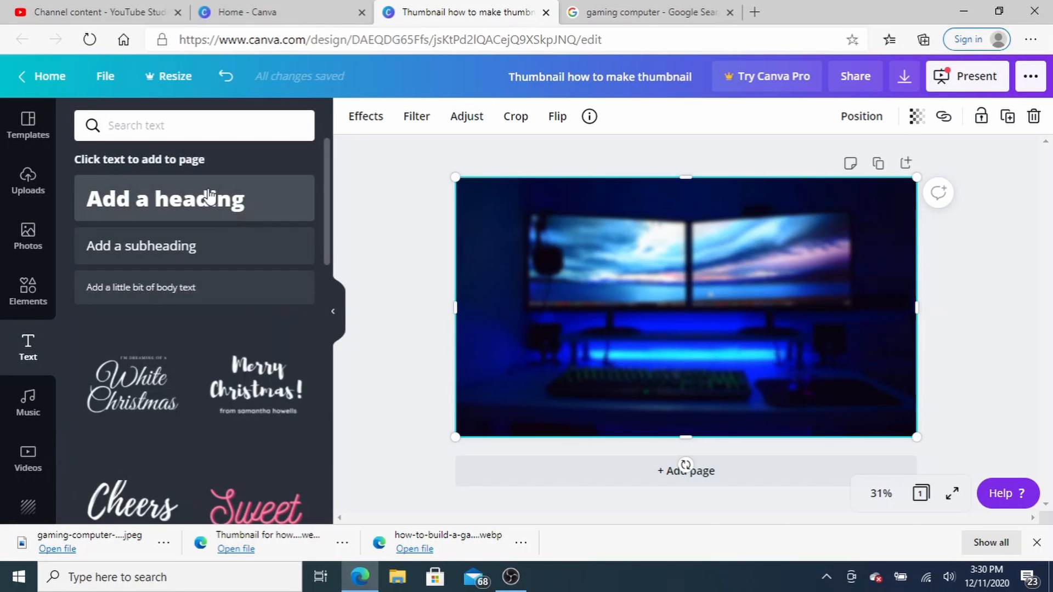
{"action": "left_click", "coordinate": [210, 196]}
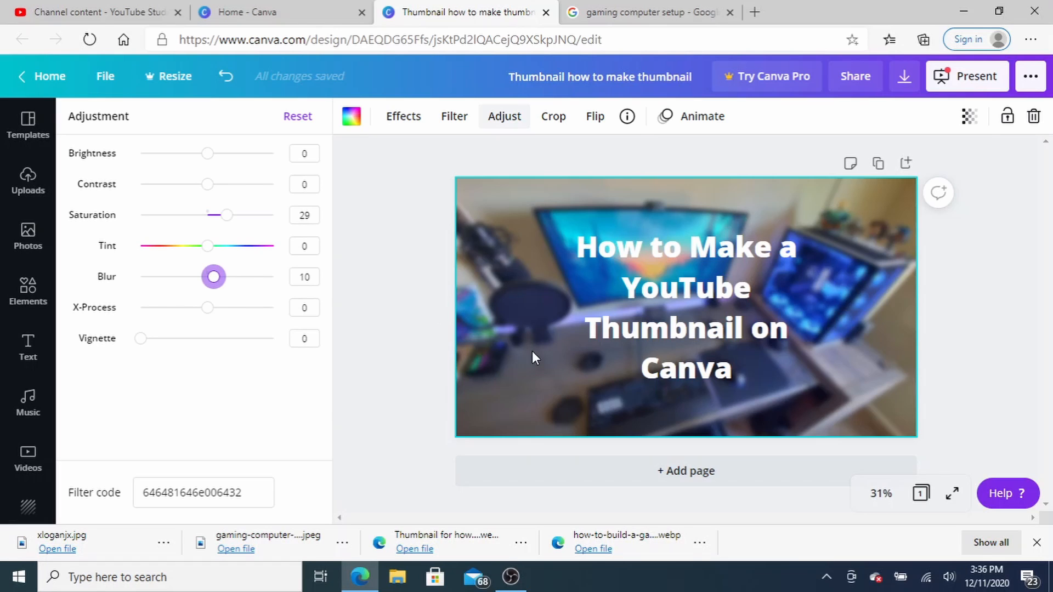
Try a bordered rectangle from the shape elements over the lower-left area of the background, and delete it.
{"action": "left_click", "coordinate": [26, 348]}
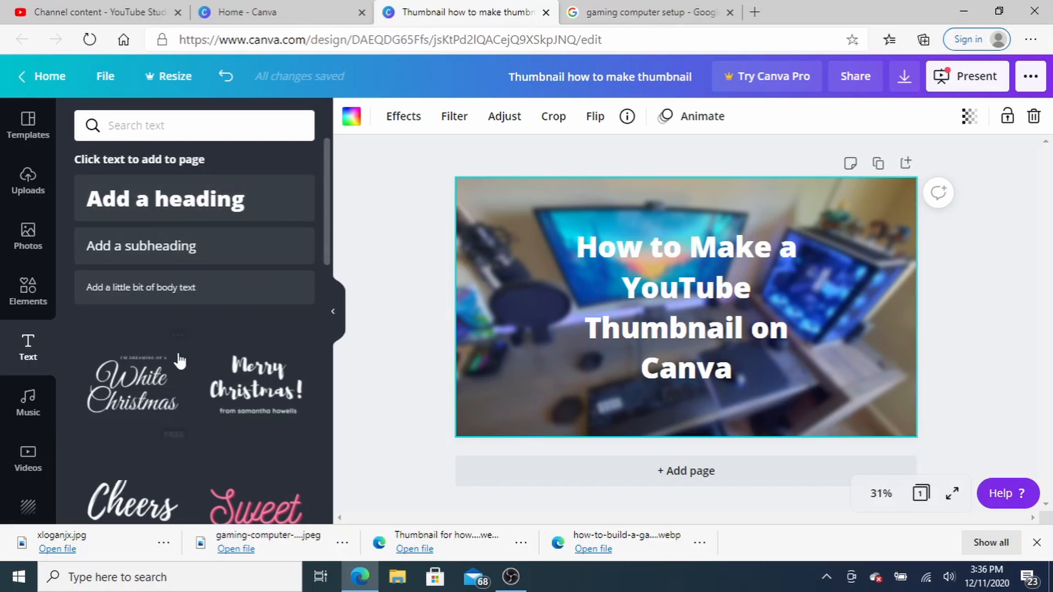
{"action": "left_click", "coordinate": [26, 303]}
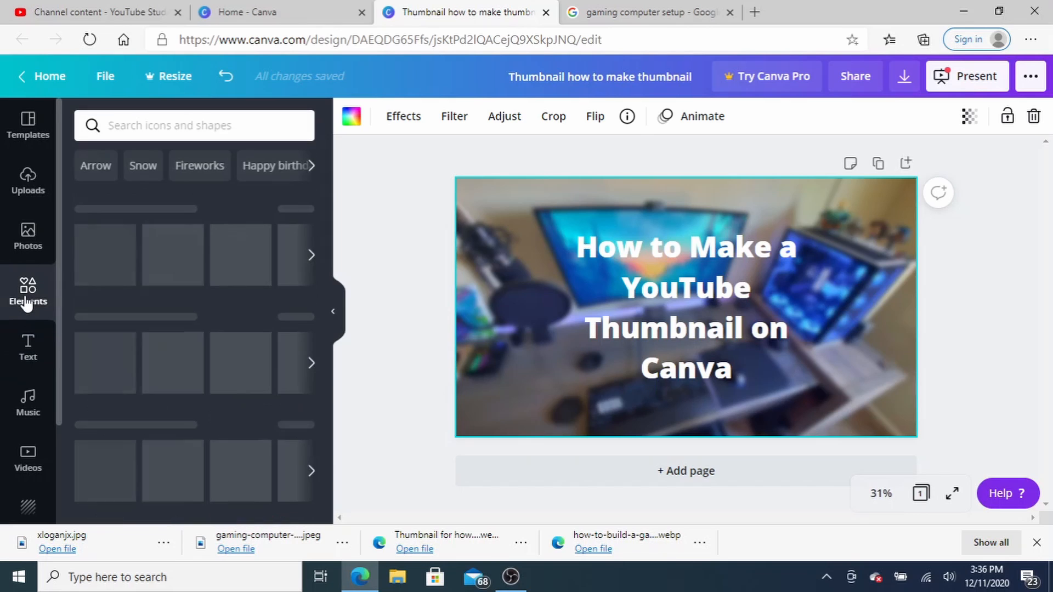
{"action": "scroll", "coordinate": [214, 288], "scroll_direction": "down", "scroll_amount": 3}
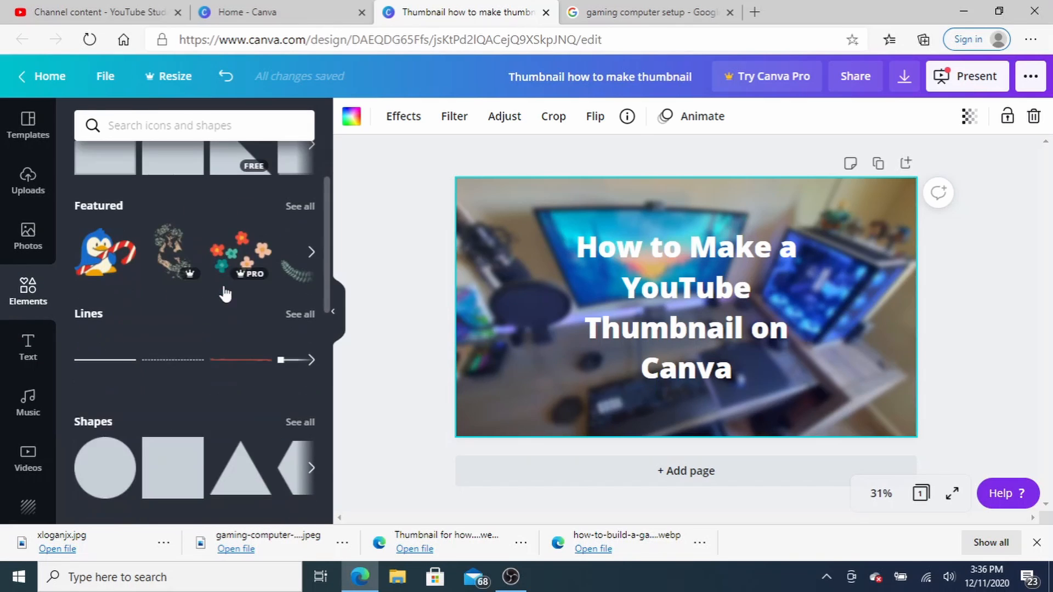
{"action": "scroll", "coordinate": [219, 282], "scroll_direction": "up", "scroll_amount": 3}
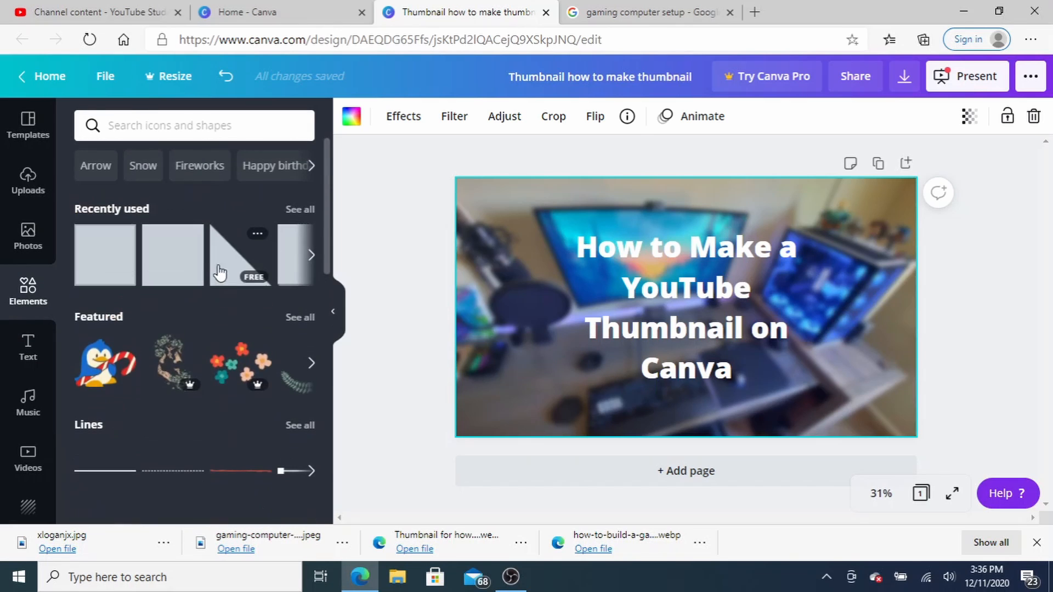
{"action": "left_click", "coordinate": [96, 255]}
{"action": "left_click_drag", "start_coordinate": [663, 325], "coordinate": [537, 362]}
{"action": "left_click_drag", "start_coordinate": [535, 284], "coordinate": [537, 354]}
{"action": "right_click", "coordinate": [576, 384]}
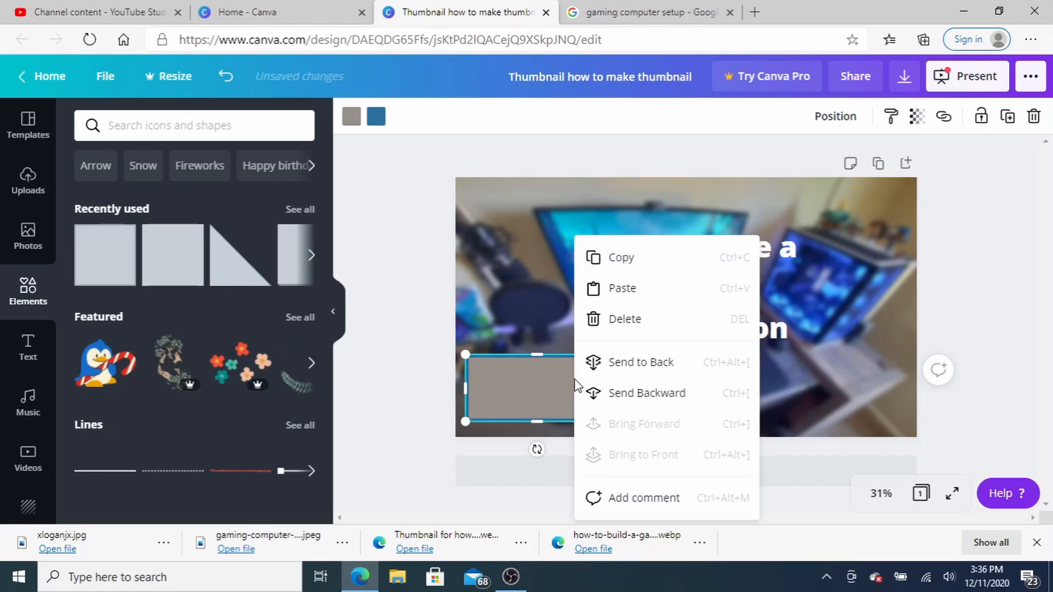
{"action": "left_click", "coordinate": [640, 329]}
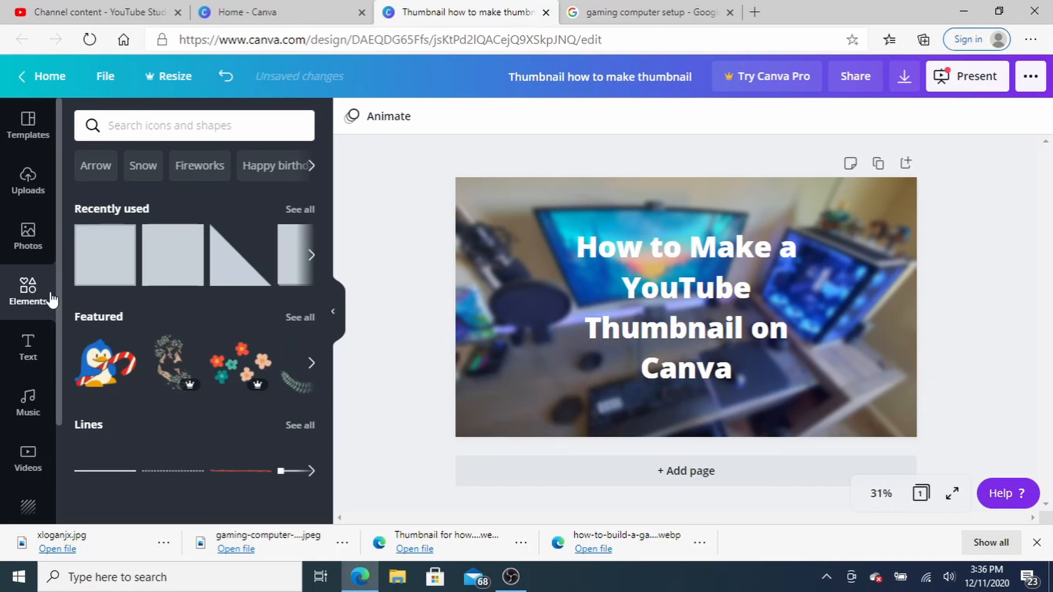
{"action": "left_click", "coordinate": [28, 237]}
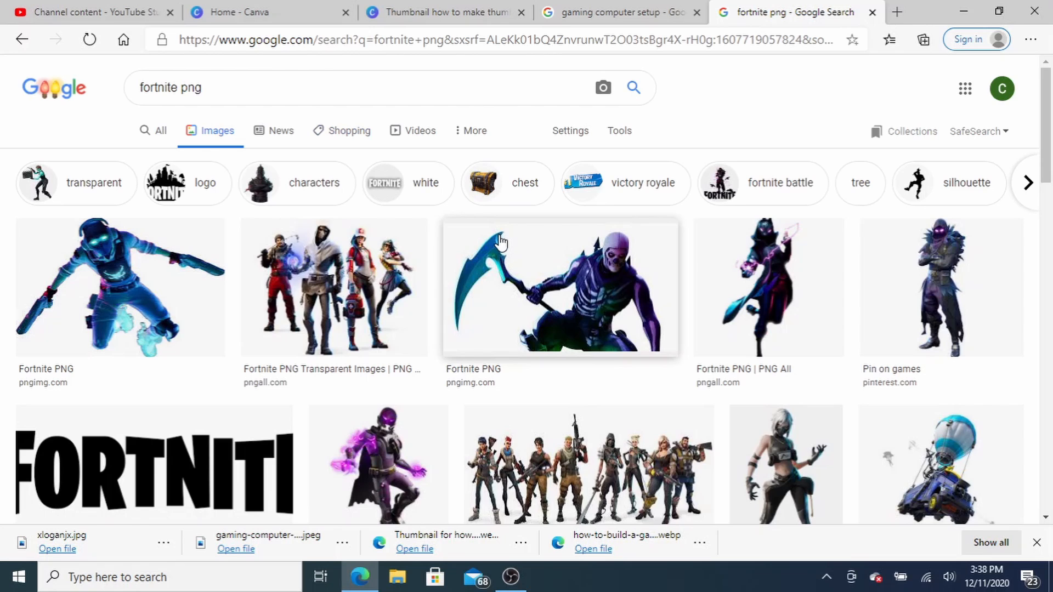
Save the Fortnite PNG of the skull character with a scythe from the Google image results to the computer.
{"action": "left_click", "coordinate": [546, 313]}
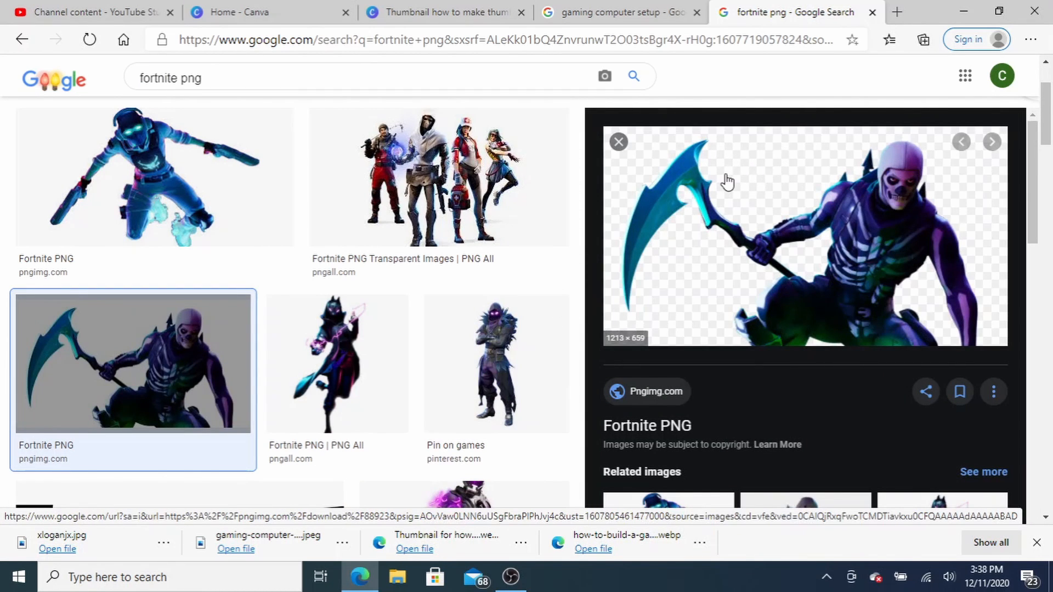
{"action": "right_click", "coordinate": [789, 218]}
{"action": "left_click", "coordinate": [834, 378]}
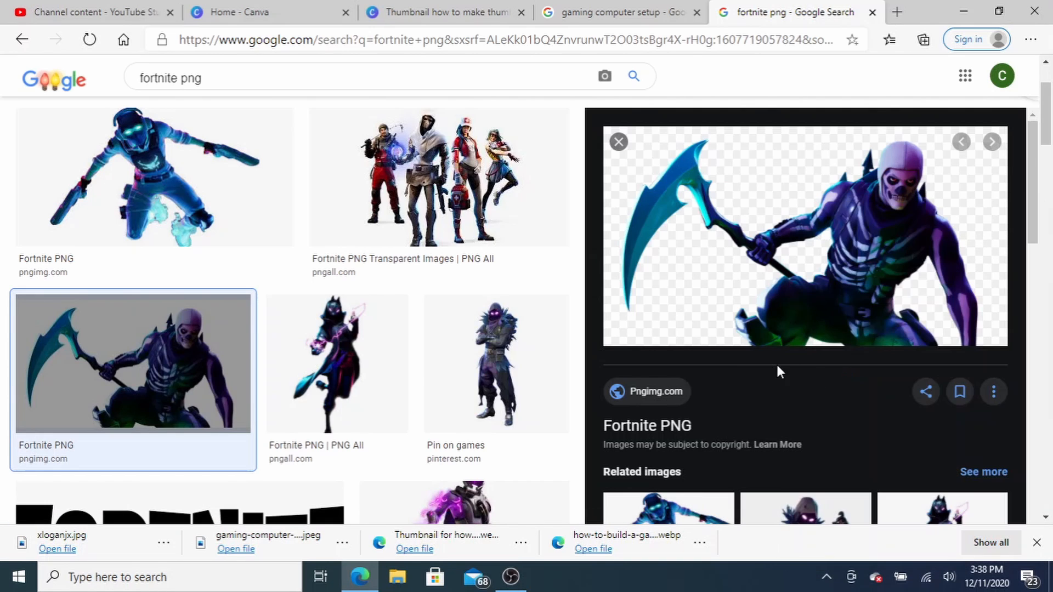
{"action": "left_click", "coordinate": [394, 343]}
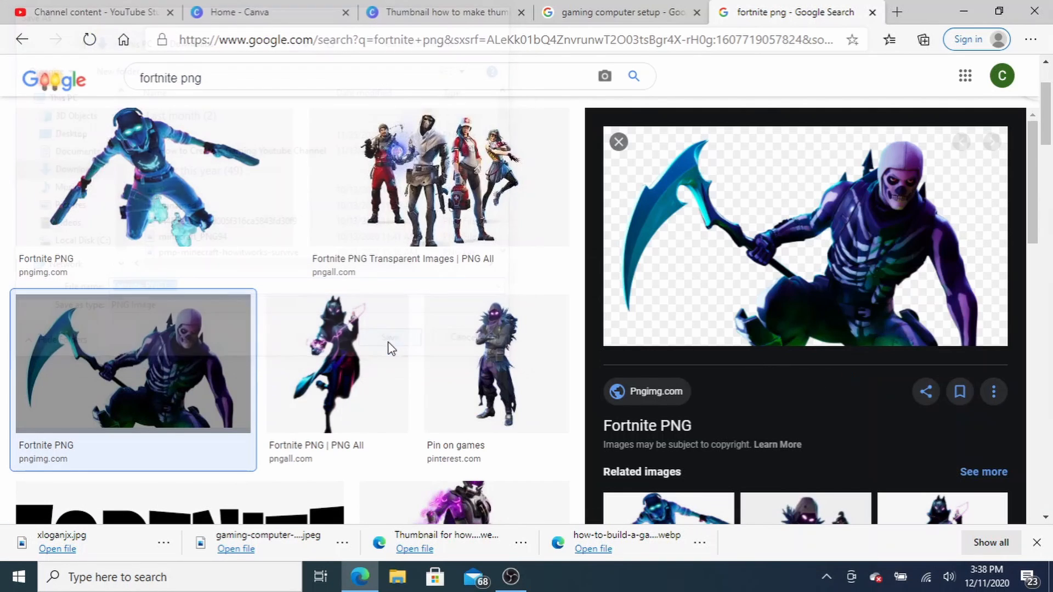
Switch back to the Canva design and upload the fortnite_PNG178 picture from Downloads to its media.
{"action": "left_click", "coordinate": [454, 14]}
{"action": "left_click", "coordinate": [22, 198]}
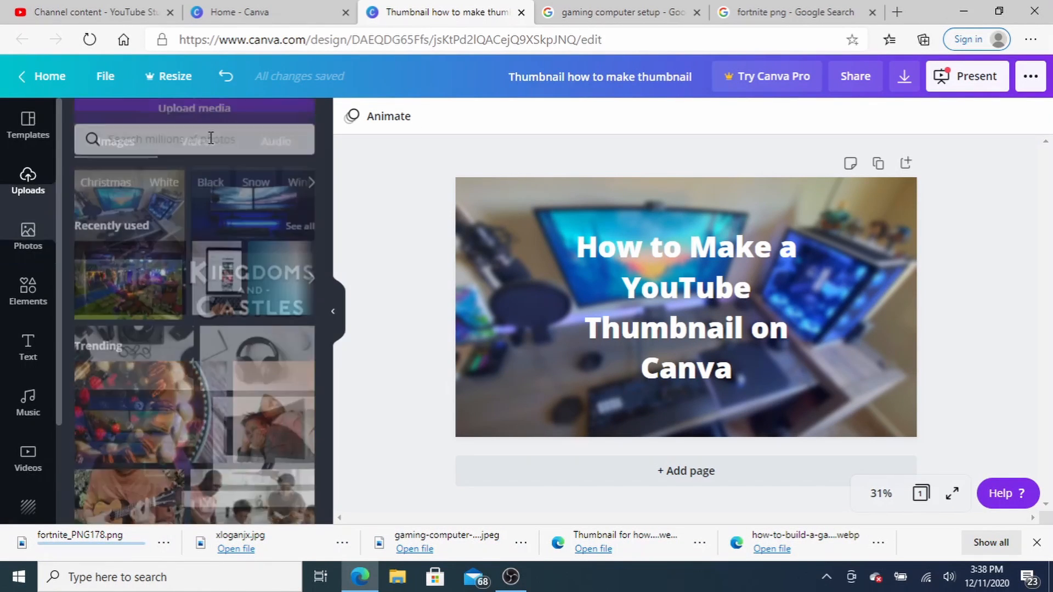
{"action": "left_click", "coordinate": [211, 136]}
{"action": "left_click", "coordinate": [104, 208]}
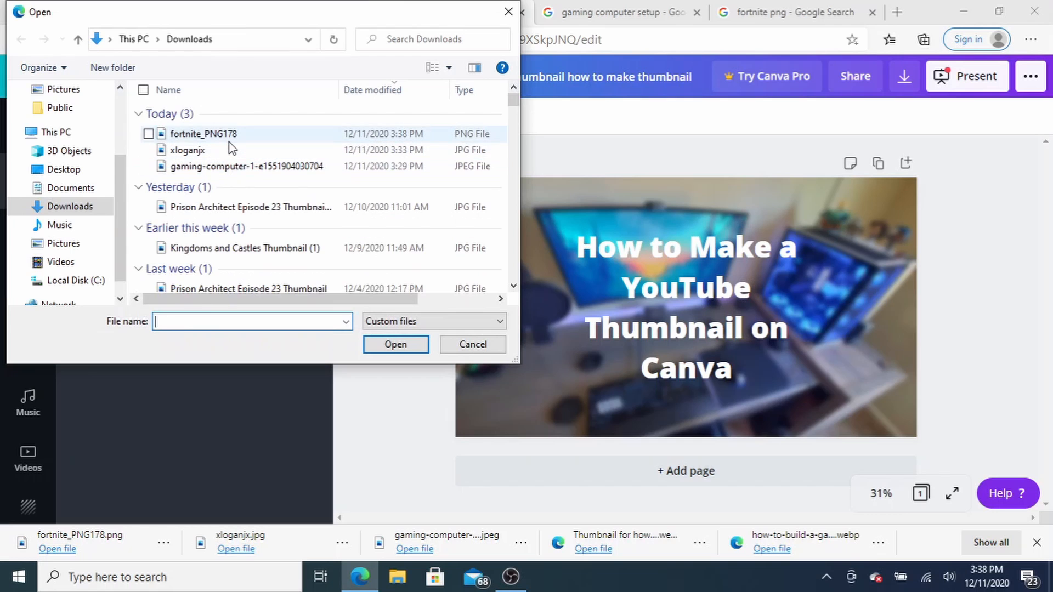
{"action": "left_click", "coordinate": [232, 136]}
{"action": "left_click", "coordinate": [391, 350]}
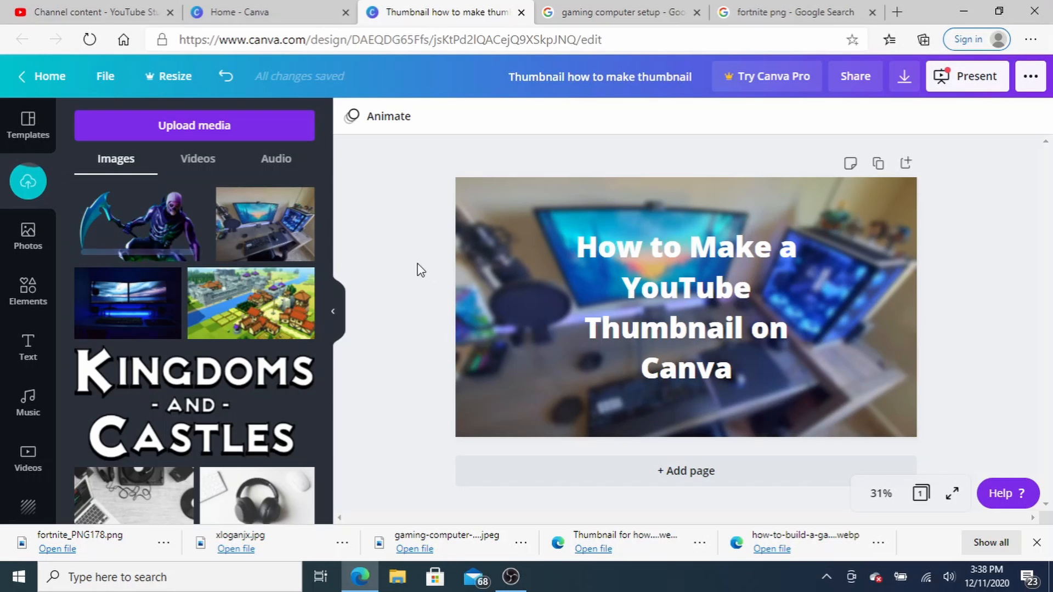
Try the uploaded Fortnite character in the lower-right corner of the thumbnail, and delete it from the page.
{"action": "left_click", "coordinate": [140, 236]}
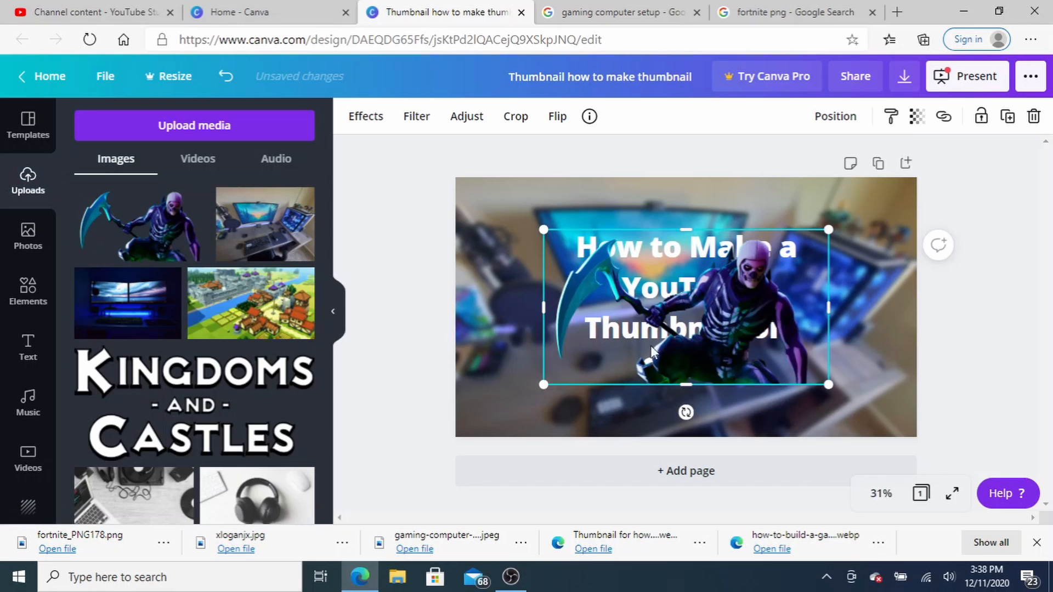
{"action": "left_click_drag", "start_coordinate": [696, 336], "coordinate": [786, 390]}
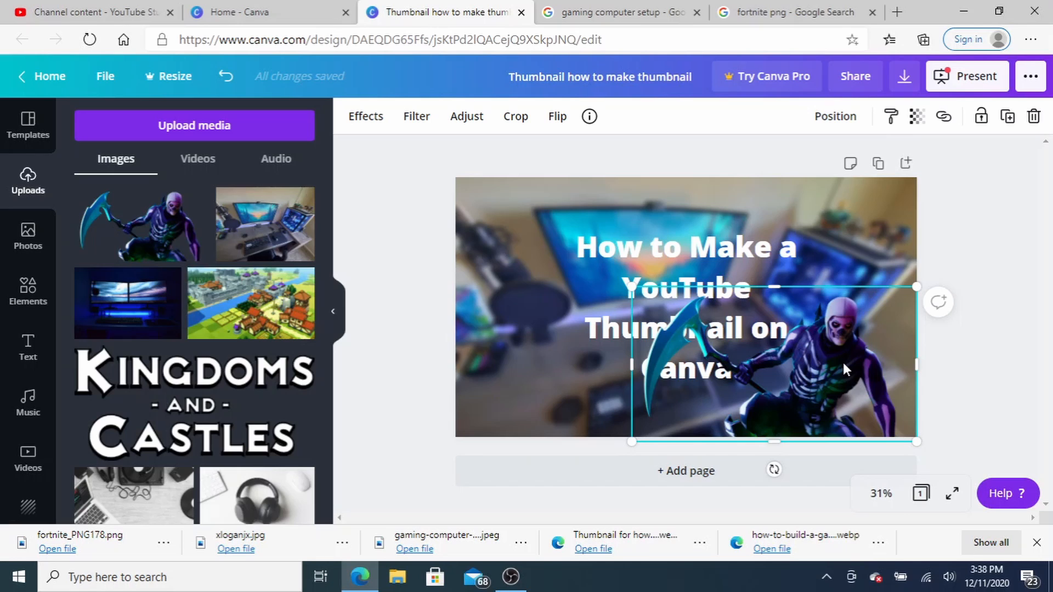
{"action": "key", "text": "Delete"}
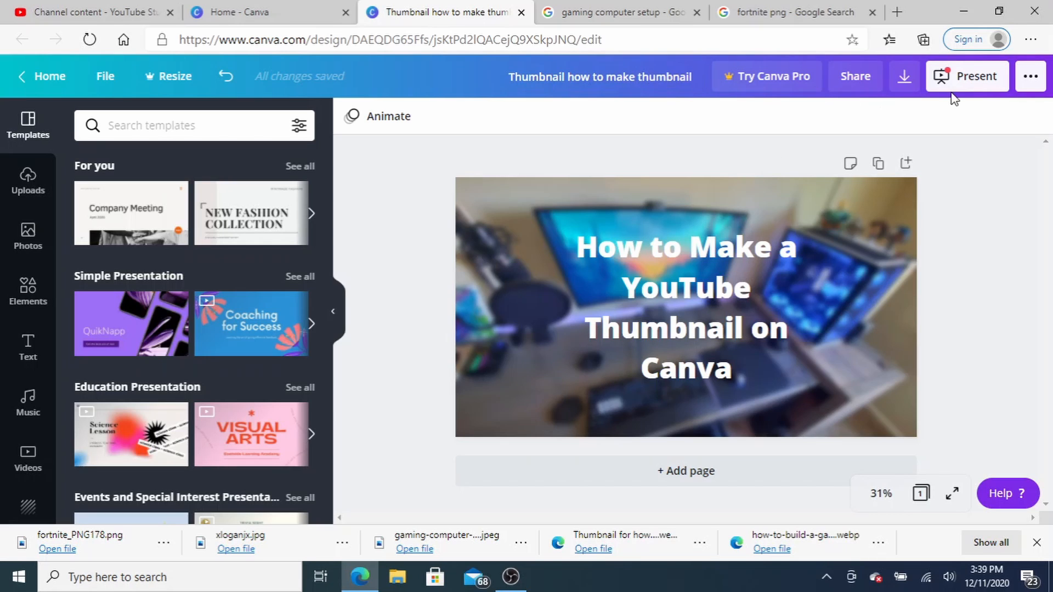
Download the finished thumbnail design as a JPG file.
{"action": "left_click", "coordinate": [1032, 81]}
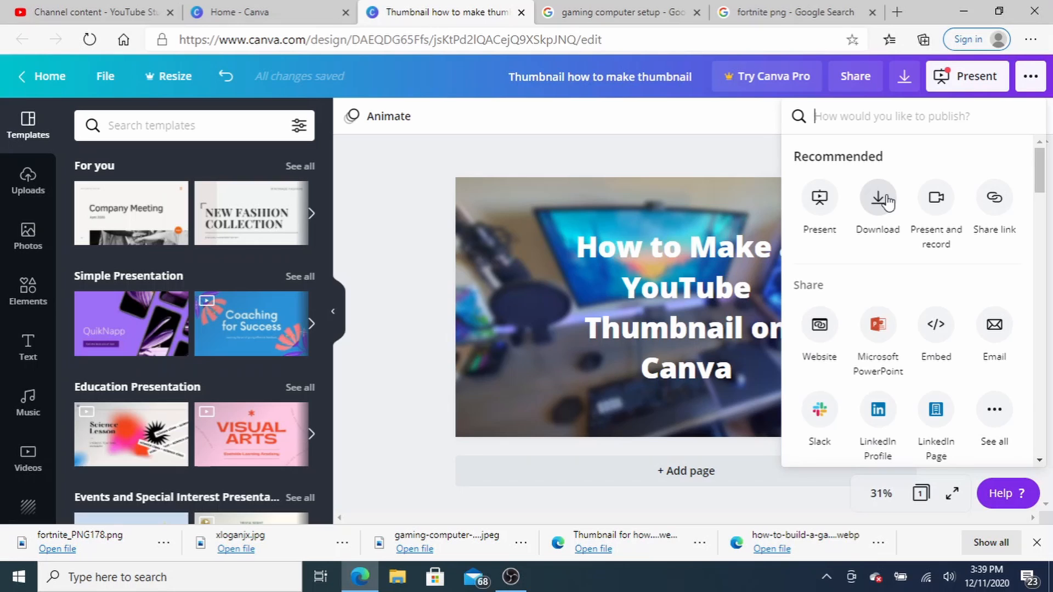
{"action": "left_click", "coordinate": [888, 202]}
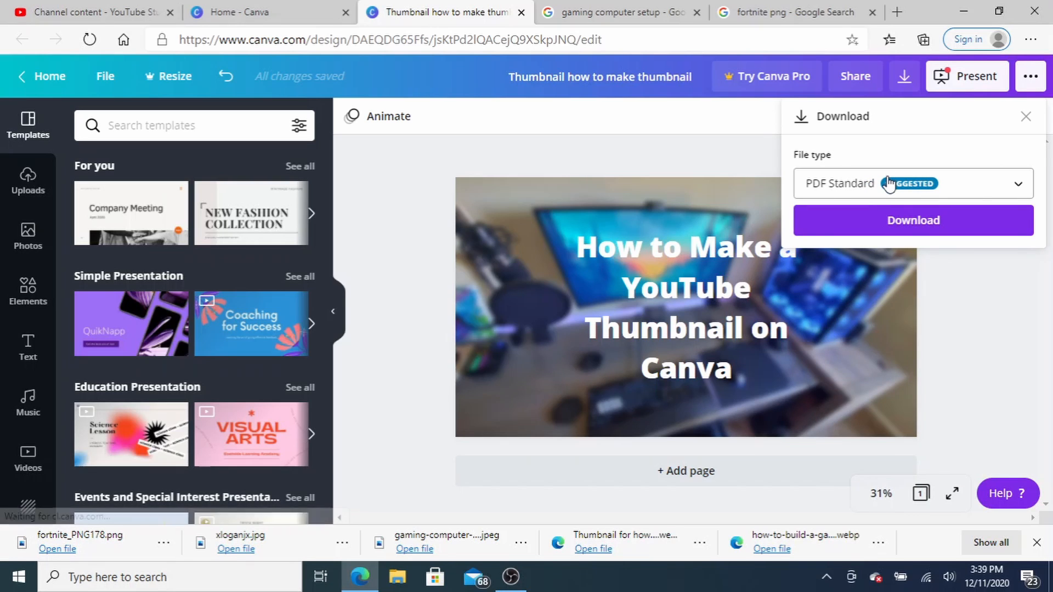
{"action": "left_click", "coordinate": [889, 183]}
{"action": "left_click", "coordinate": [849, 154]}
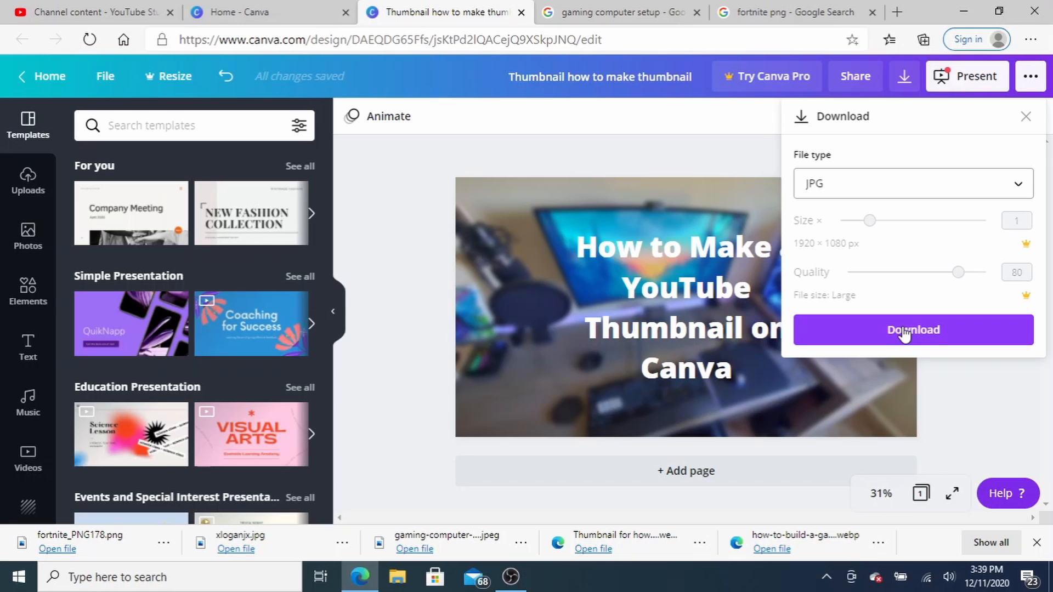
{"action": "left_click", "coordinate": [903, 329]}
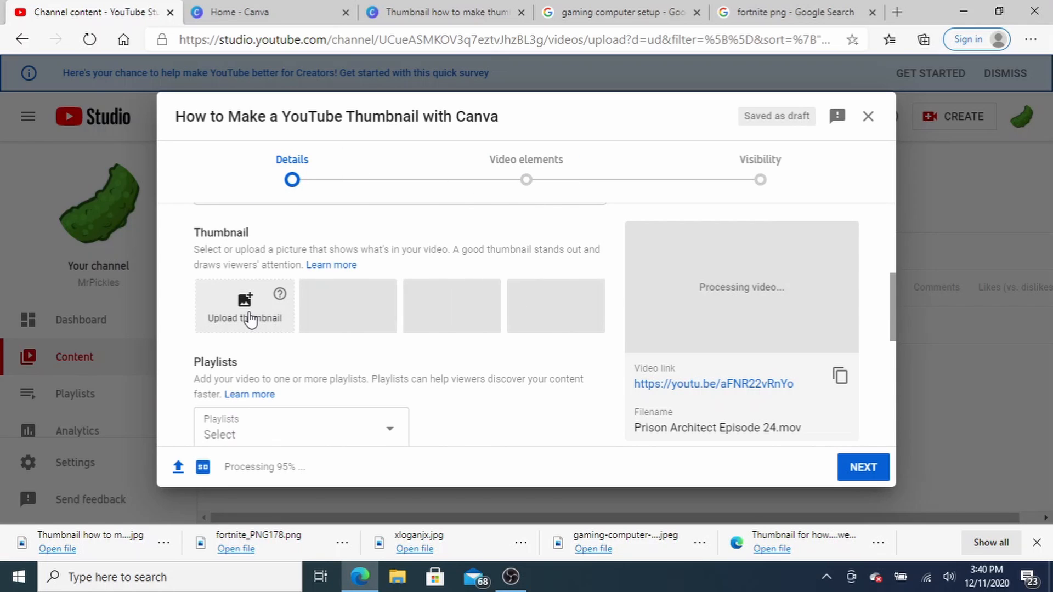
In YouTube Studio, upload the "Thumbnail how to make thumbnail" JPG as the draft video's custom thumbnail.
{"action": "left_click", "coordinate": [249, 318]}
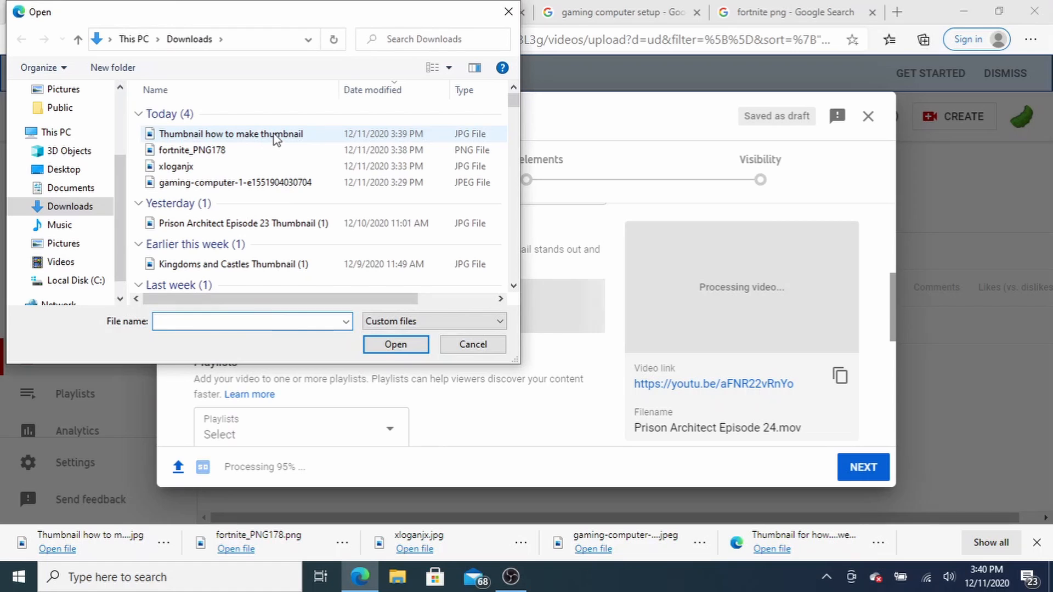
{"action": "left_click", "coordinate": [275, 137]}
{"action": "left_click", "coordinate": [391, 347]}
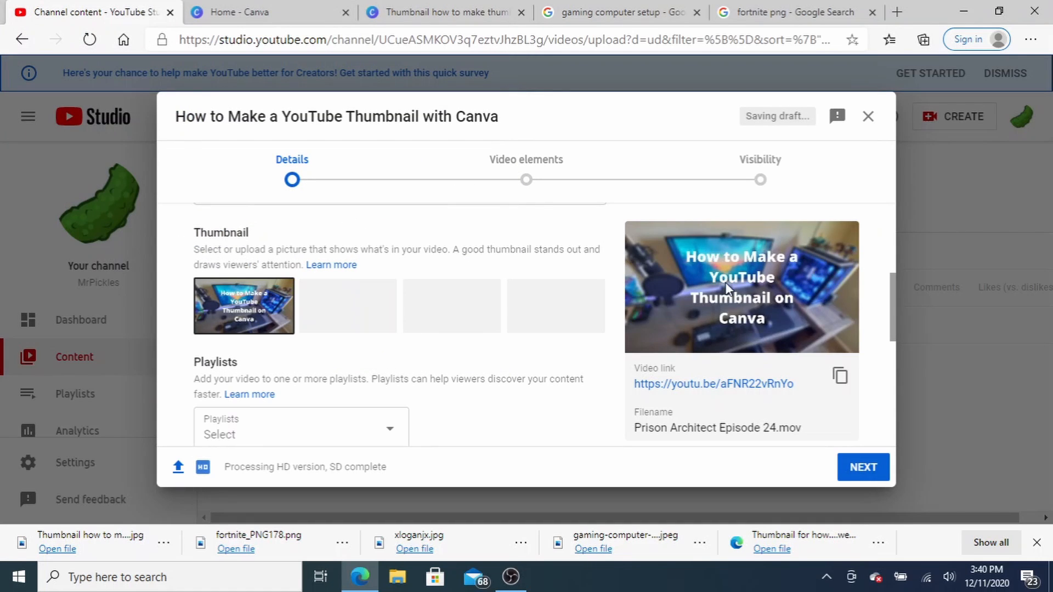
{"action": "mouse_move", "coordinate": [813, 310]}
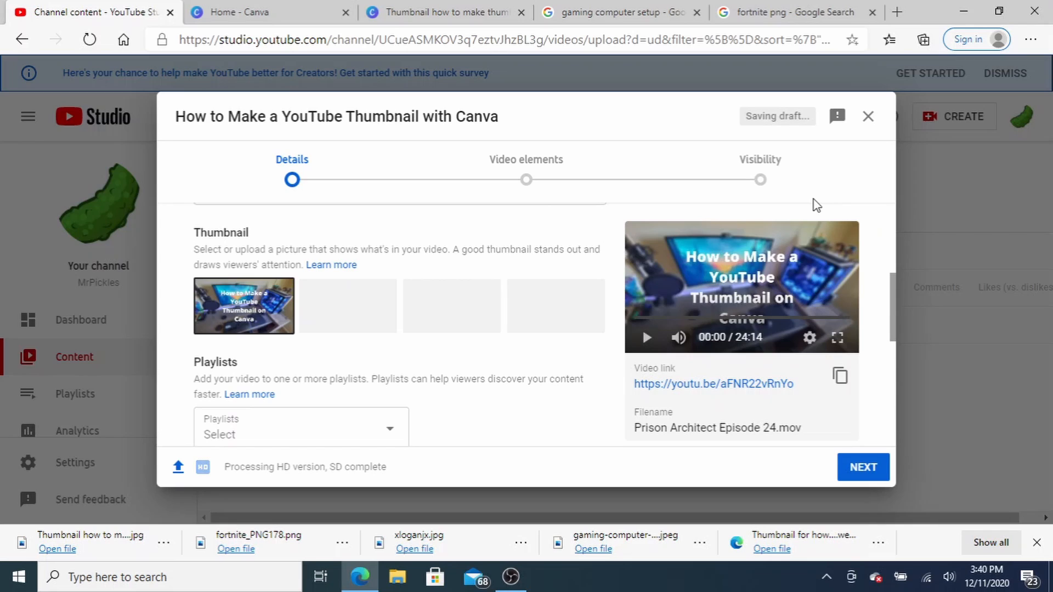